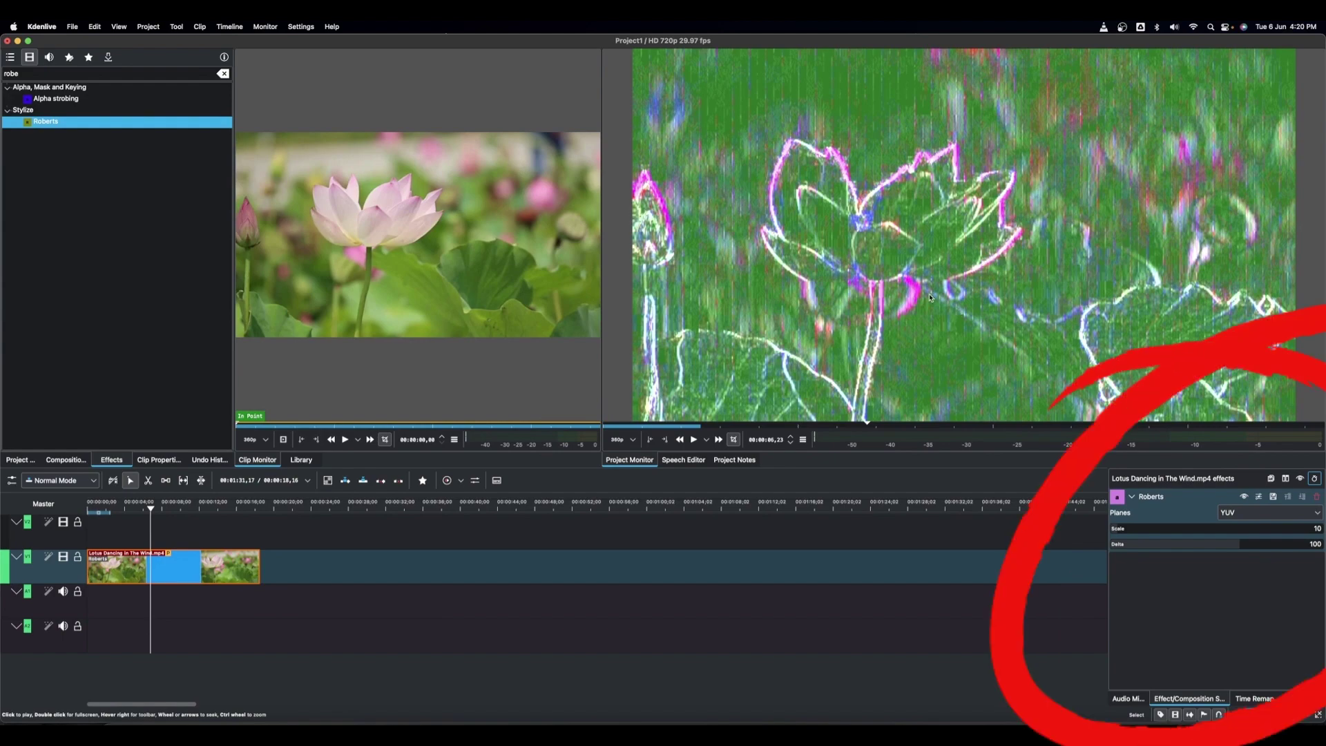
# Step: Set the Roberts Planes option to None so the lotus looks unfiltered
pyautogui.click(1269, 513)
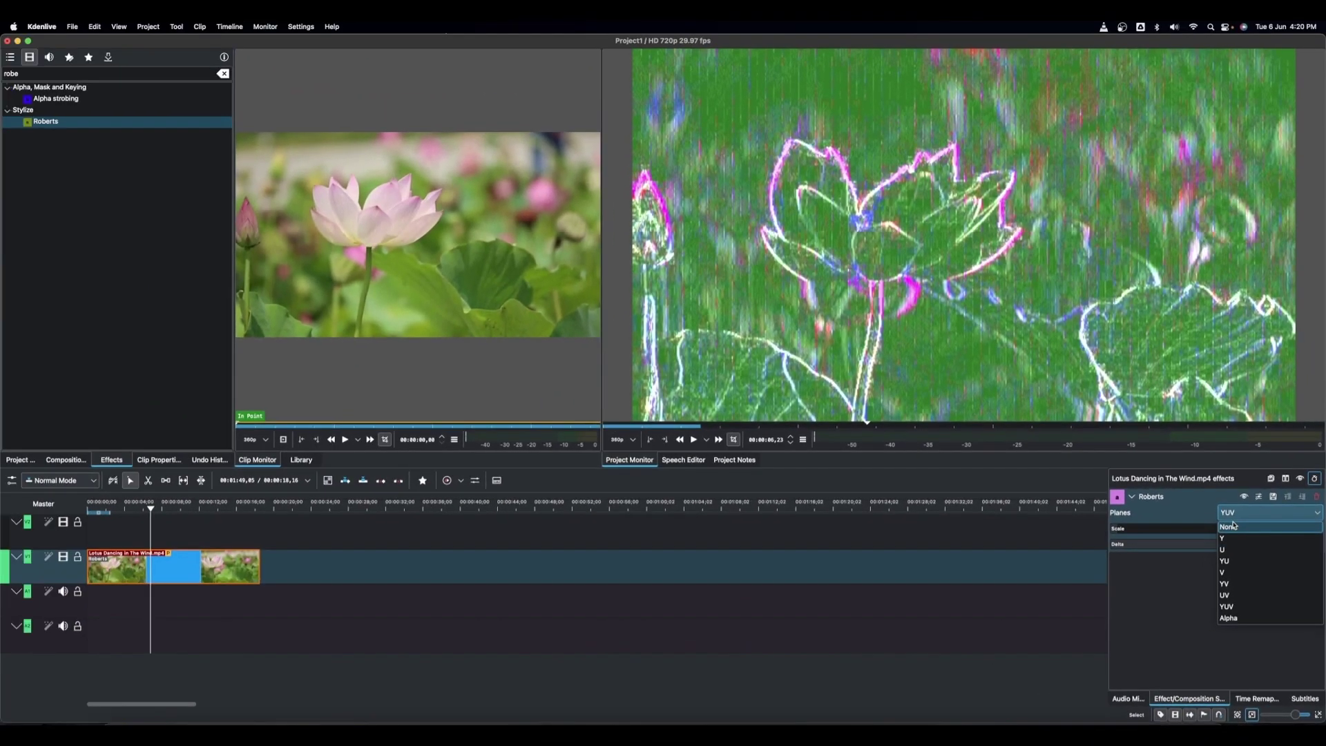
pyautogui.click(1184, 453)
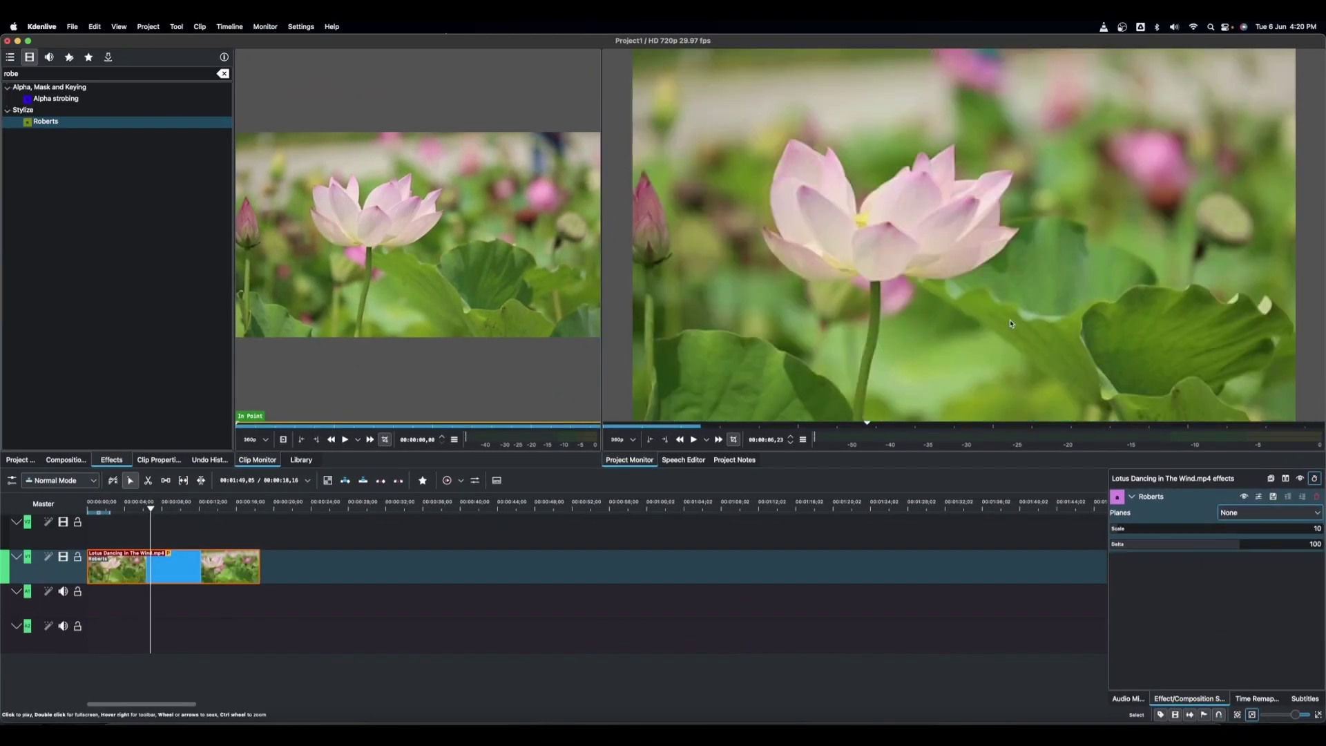
# Step: Apply Roberts to the Y plane with Scale 6 and Delta -47
pyautogui.click(1231, 514)
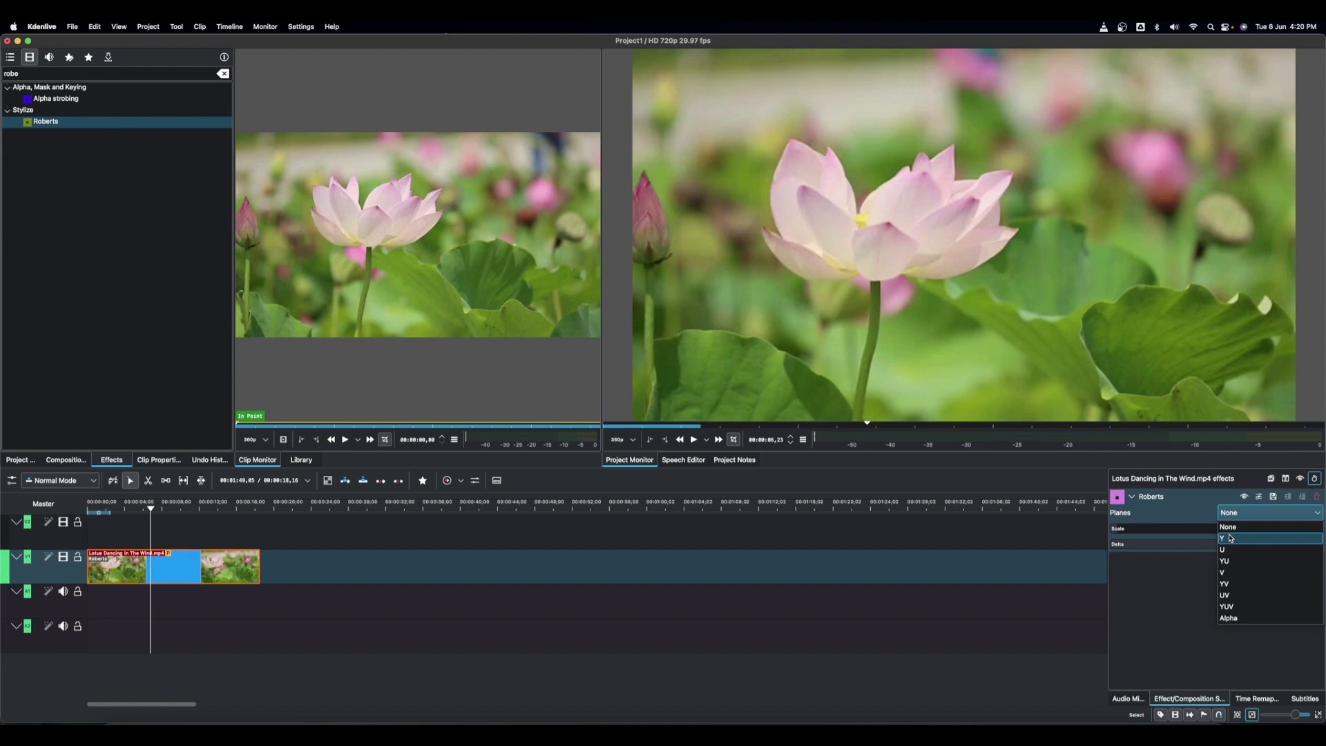
pyautogui.click(1231, 539)
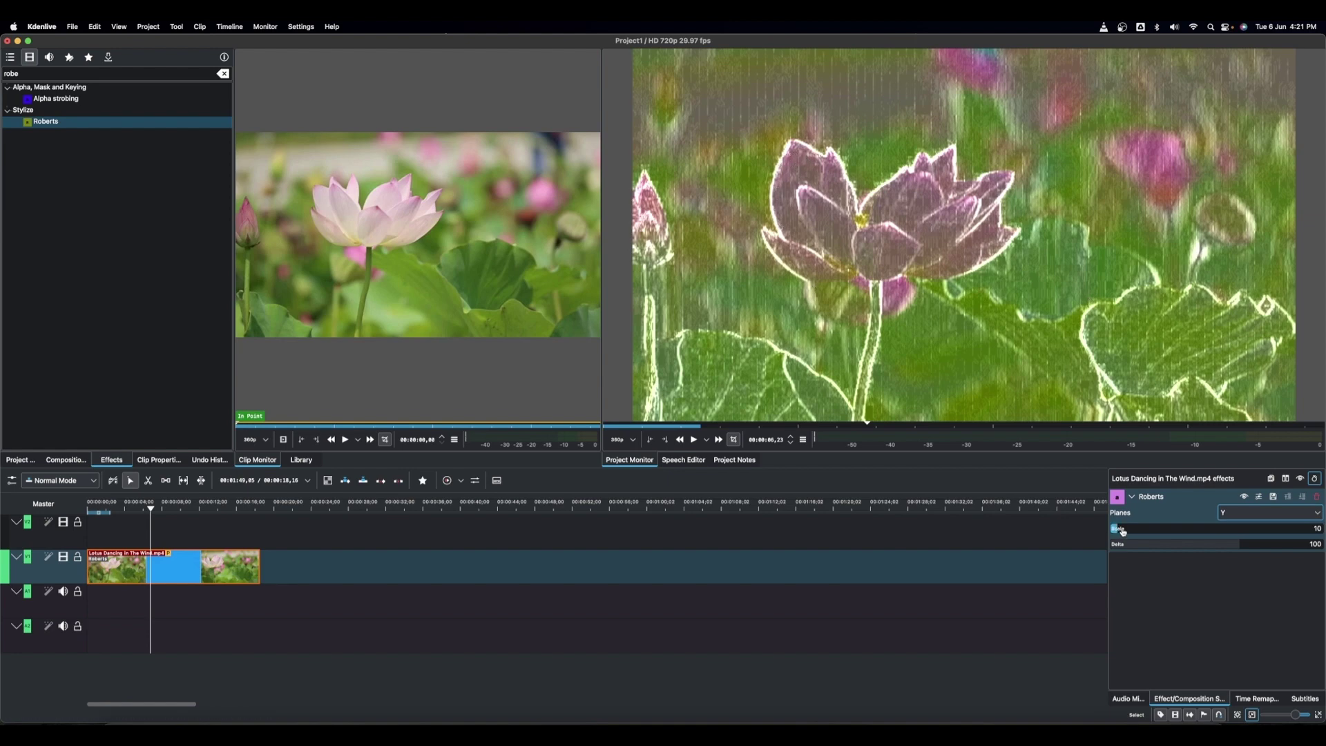
pyautogui.moveTo(1123, 532)
pyautogui.mouseDown()
pyautogui.moveTo(1167, 533)
pyautogui.moveTo(1114, 532)
pyautogui.mouseUp()
pyautogui.moveTo(1205, 544)
pyautogui.mouseDown()
pyautogui.moveTo(1174, 545)
pyautogui.moveTo(1191, 544)
pyautogui.mouseUp()
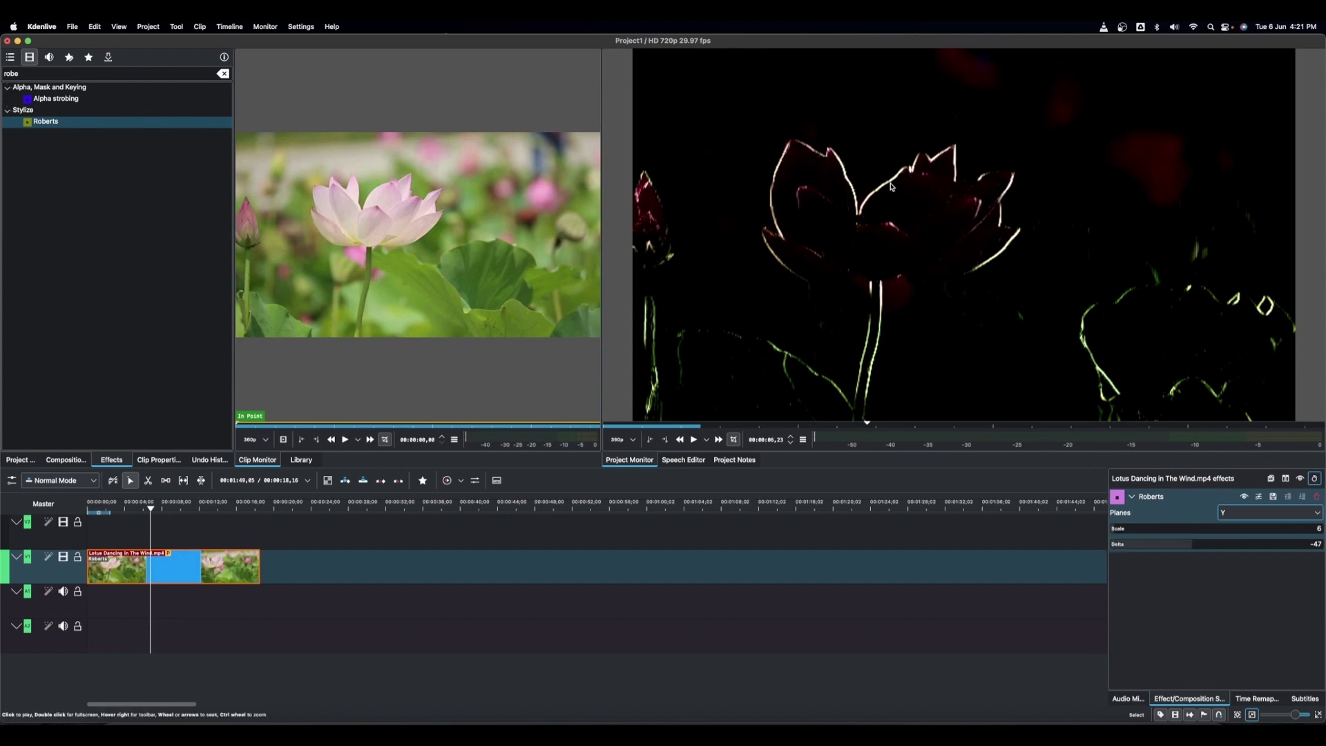
# Step: Switch Roberts to the U plane and raise its Scale through 45 up to 130
pyautogui.click(1232, 517)
pyautogui.click(1230, 550)
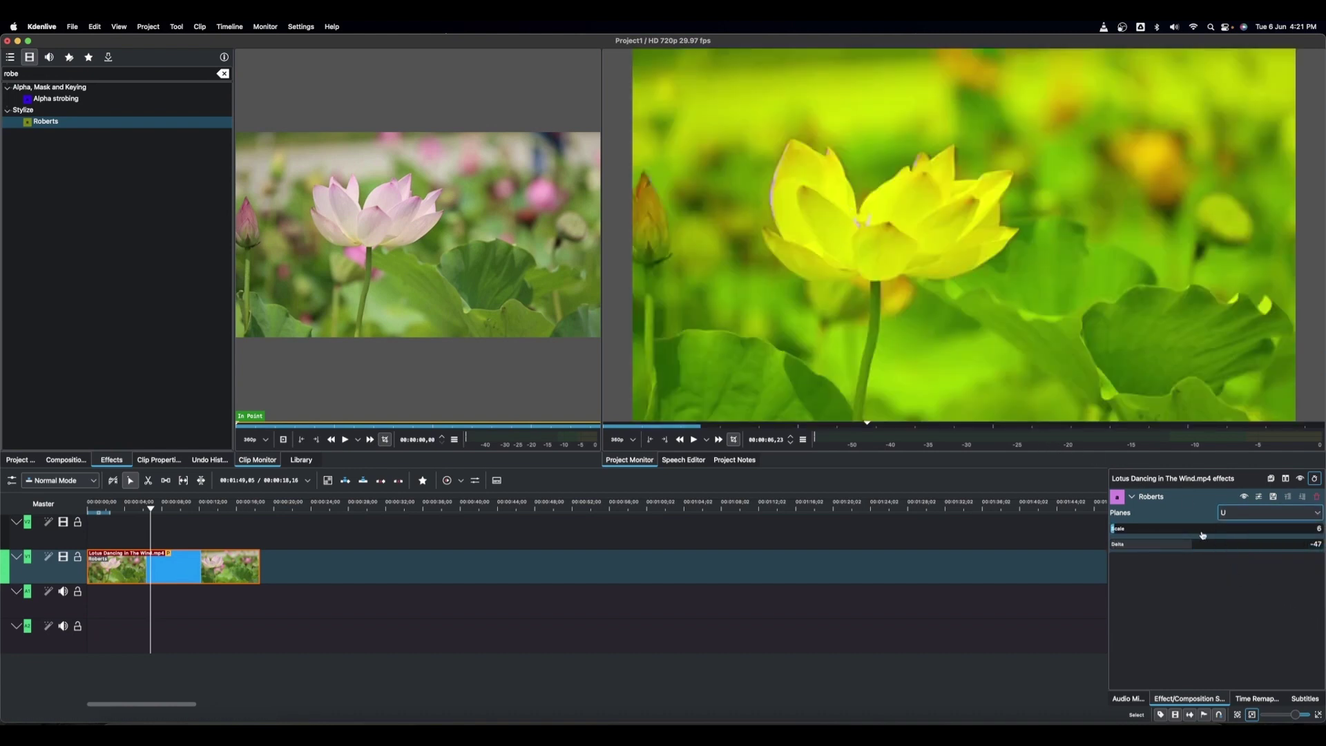
pyautogui.moveTo(1120, 531); pyautogui.dragTo(1145, 531)
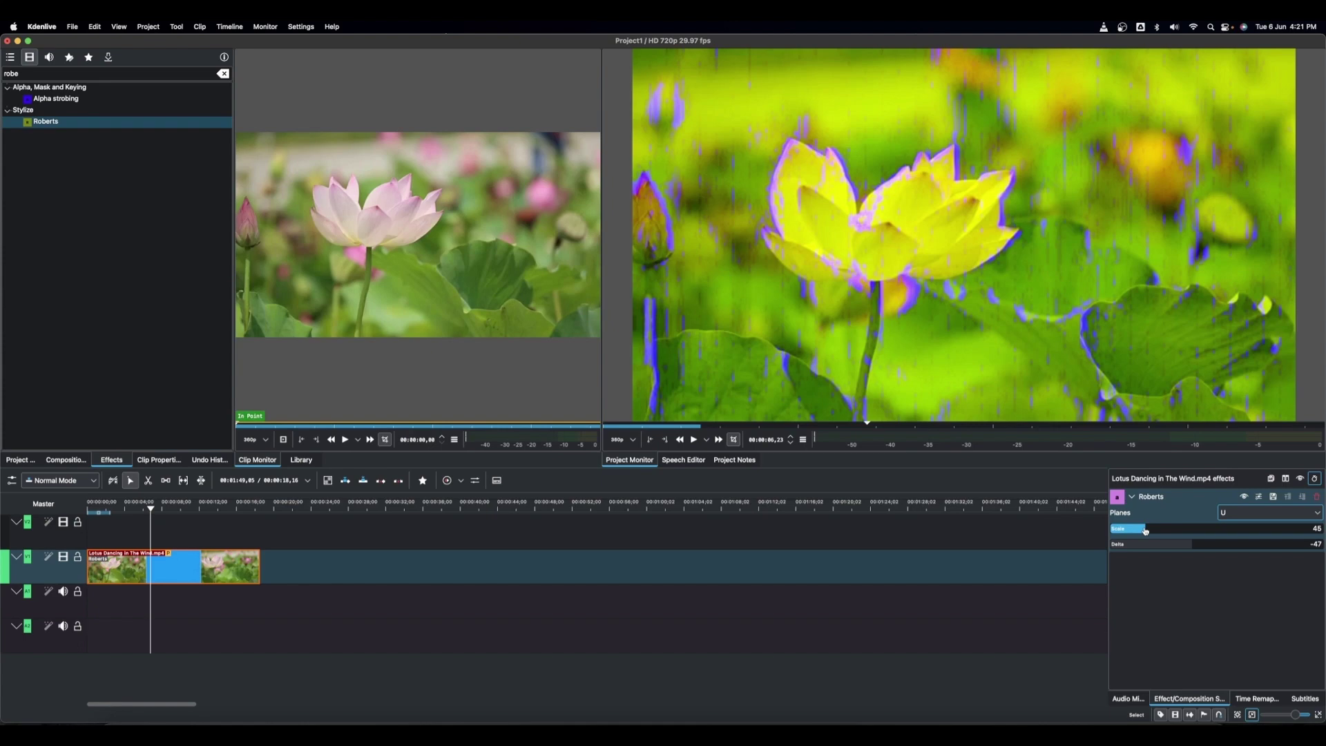
pyautogui.moveTo(1145, 531)
pyautogui.mouseDown()
pyautogui.moveTo(1214, 534)
pyautogui.moveTo(1137, 547)
pyautogui.moveTo(1231, 543)
pyautogui.mouseUp()
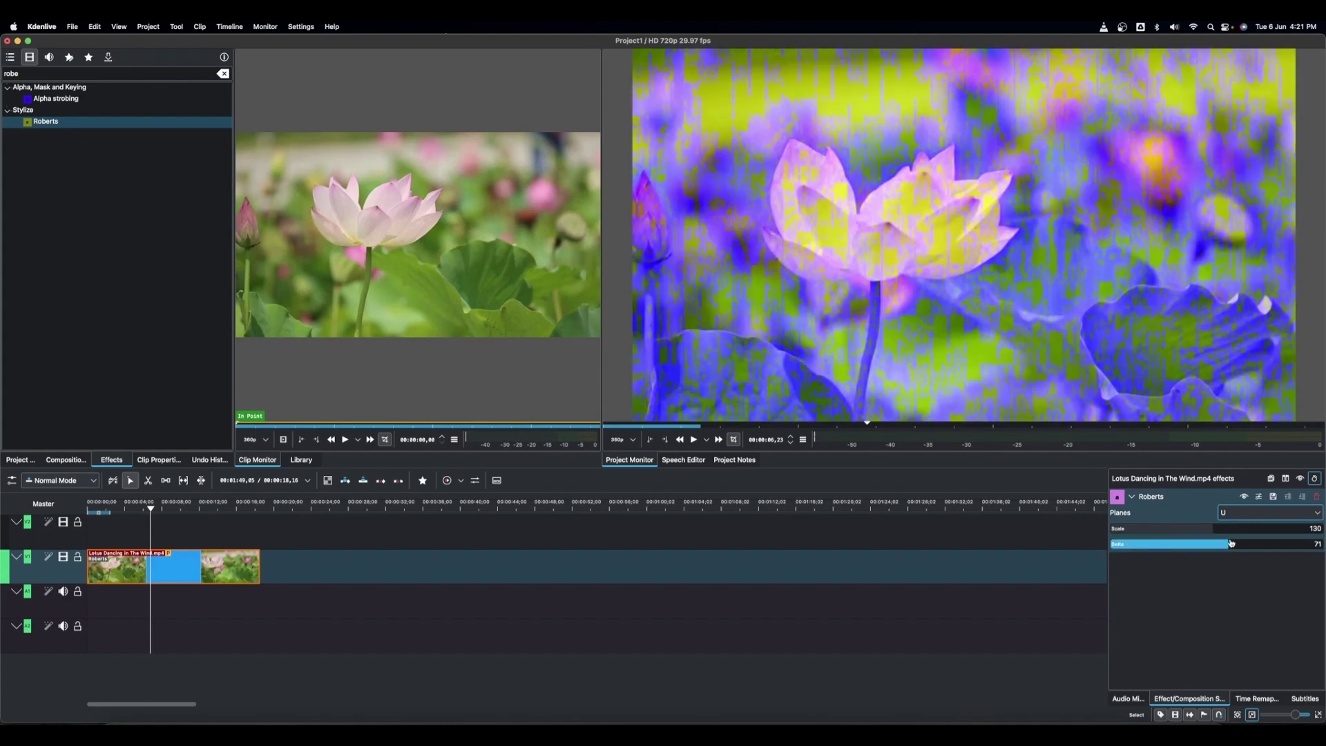
pyautogui.click(1229, 513)
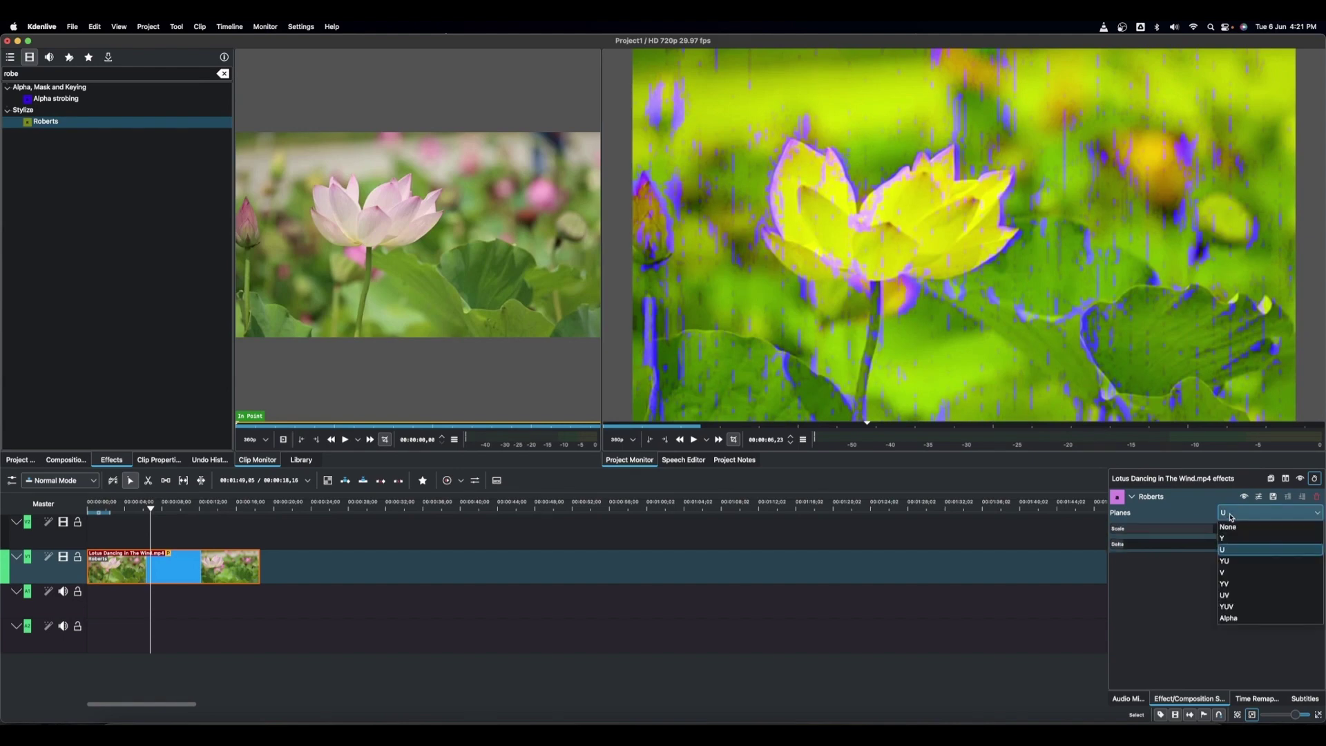
# Step: Run Roberts on the V plane with Scale 64 and Delta -78
pyautogui.click(1229, 573)
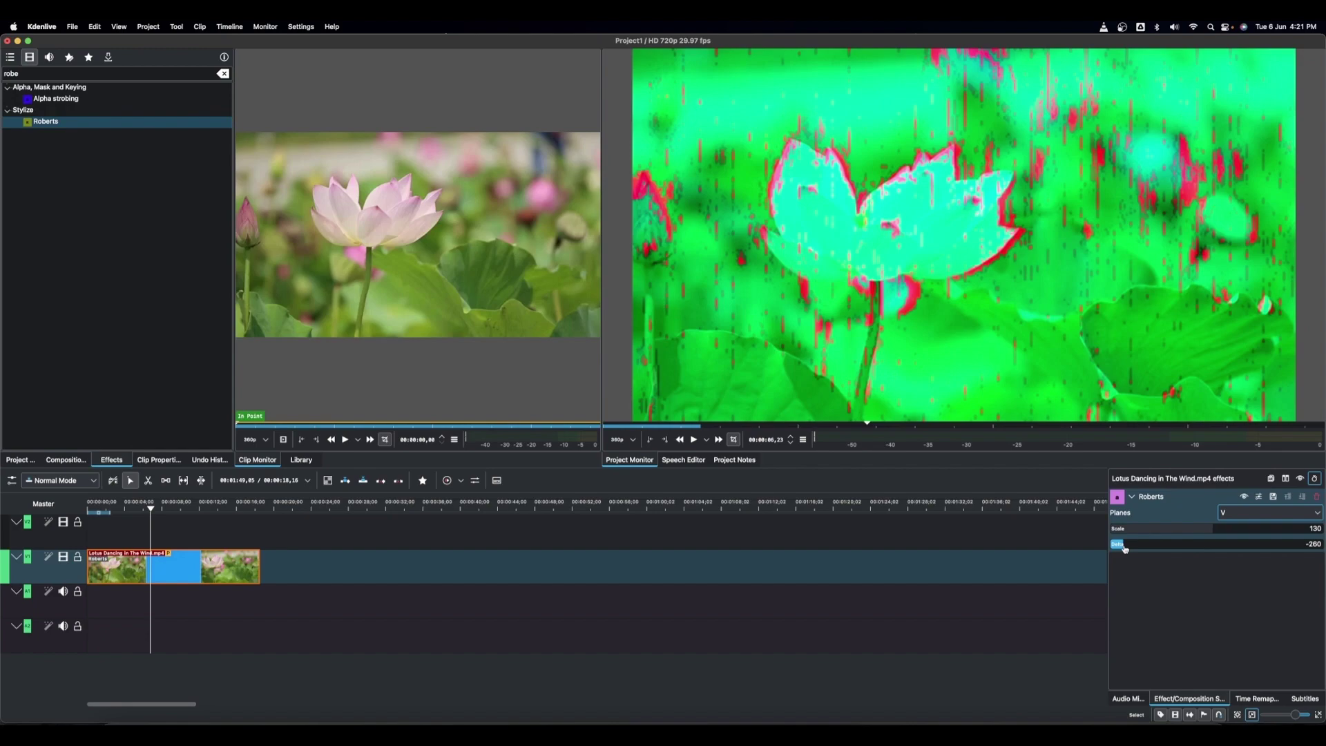
pyautogui.moveTo(1124, 548); pyautogui.dragTo(1161, 538)
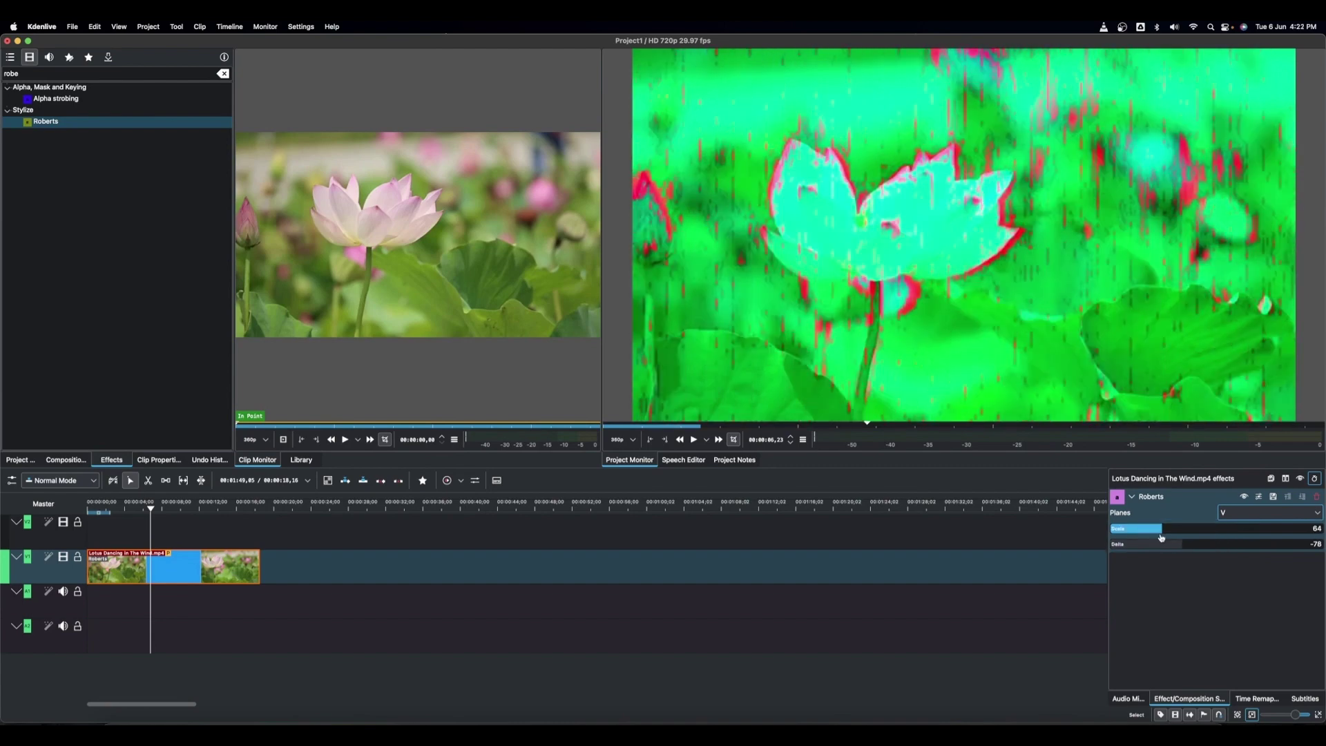
pyautogui.click(1243, 513)
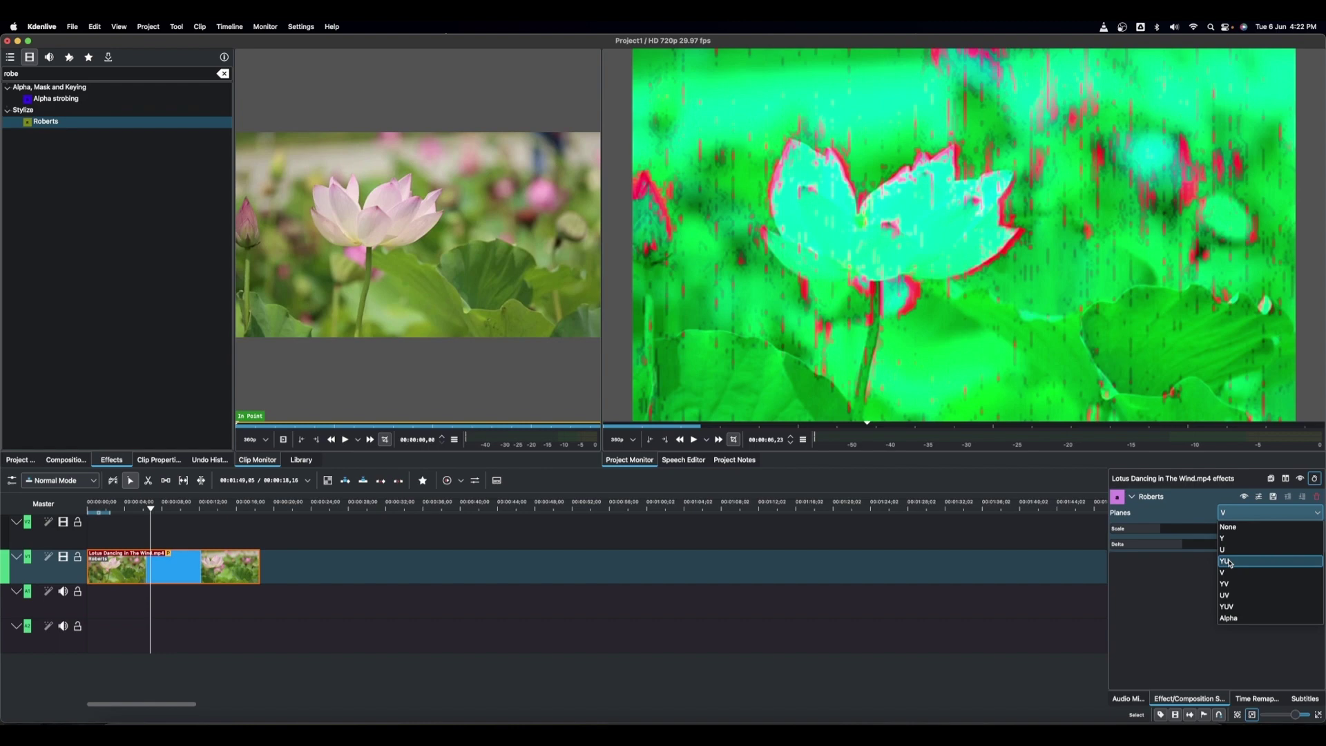
# Step: Try Roberts on the YU planes, then settle on YV with Scale 90 and Delta -153
pyautogui.click(1229, 562)
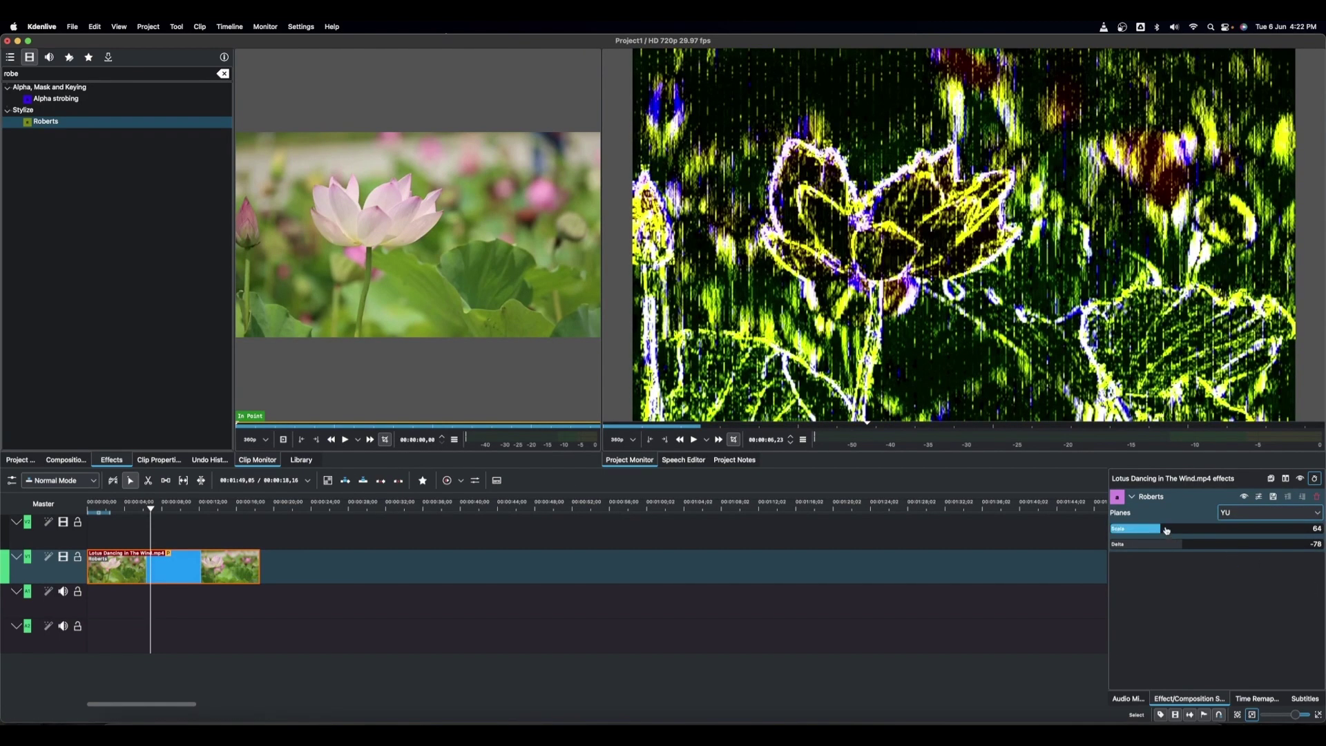
pyautogui.moveTo(1167, 531); pyautogui.dragTo(1258, 529)
pyautogui.click(1270, 512)
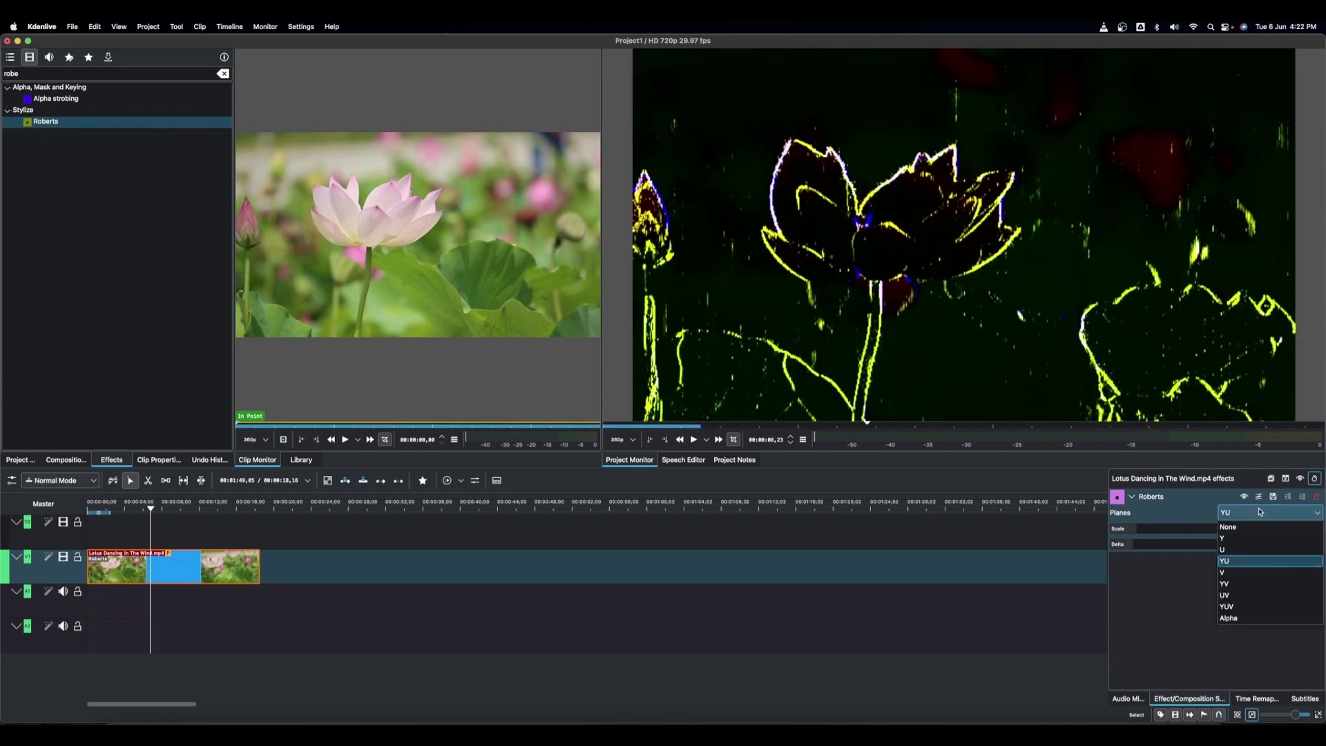
pyautogui.click(1226, 586)
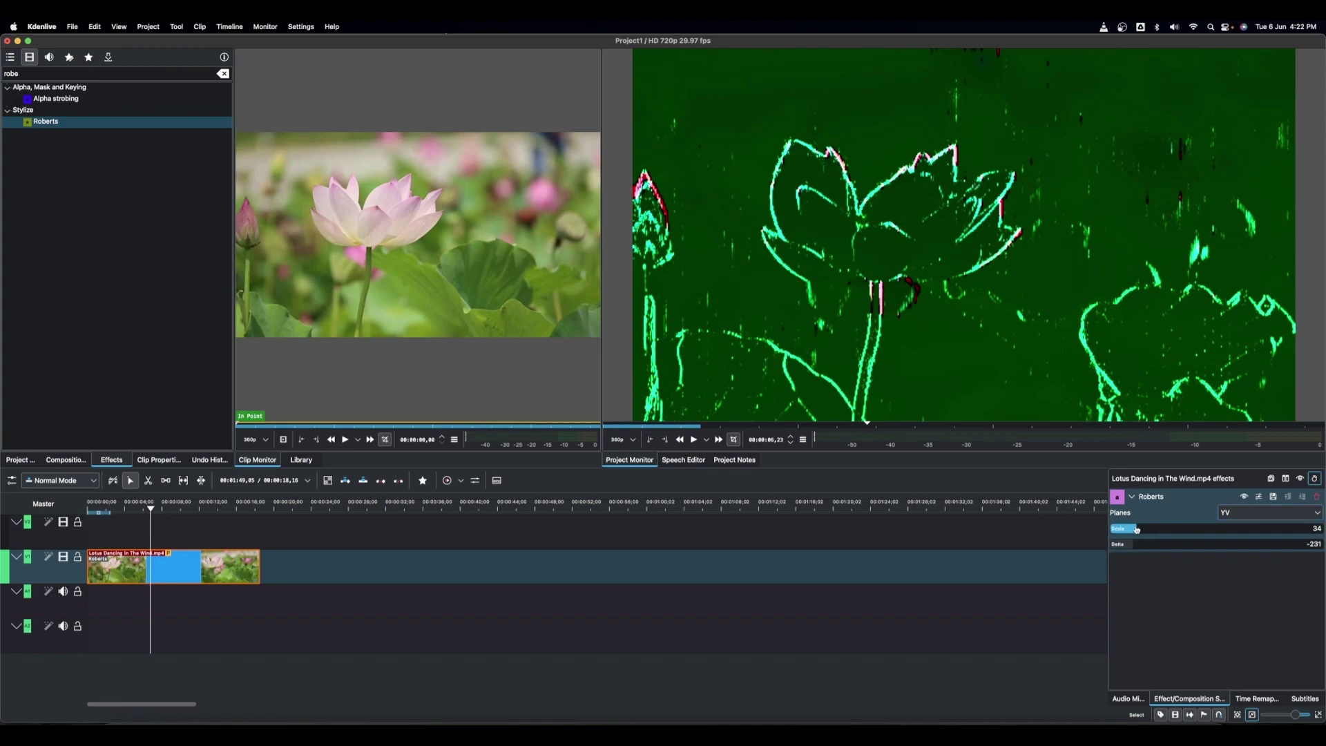
pyautogui.moveTo(1137, 530)
pyautogui.mouseDown()
pyautogui.moveTo(1174, 530)
pyautogui.moveTo(1122, 534)
pyautogui.moveTo(1217, 535)
pyautogui.moveTo(1155, 534)
pyautogui.mouseUp()
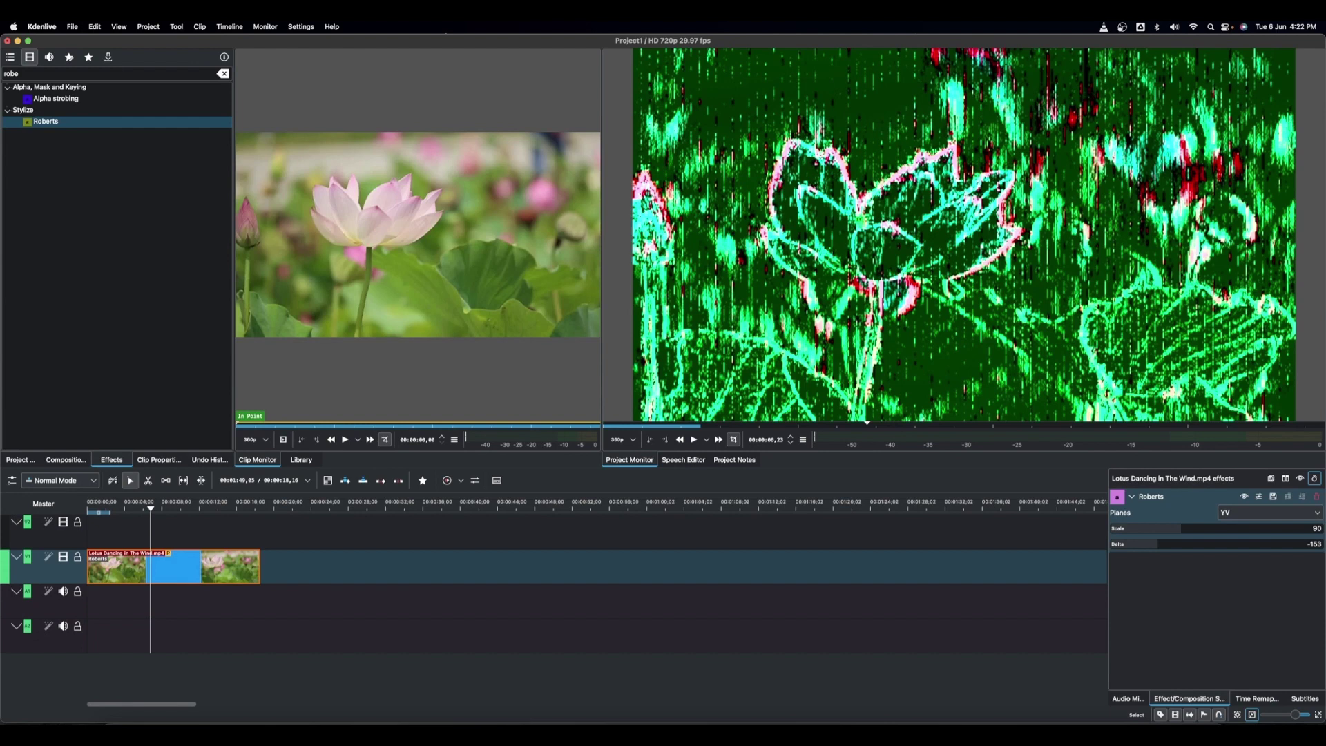
pyautogui.click(1230, 512)
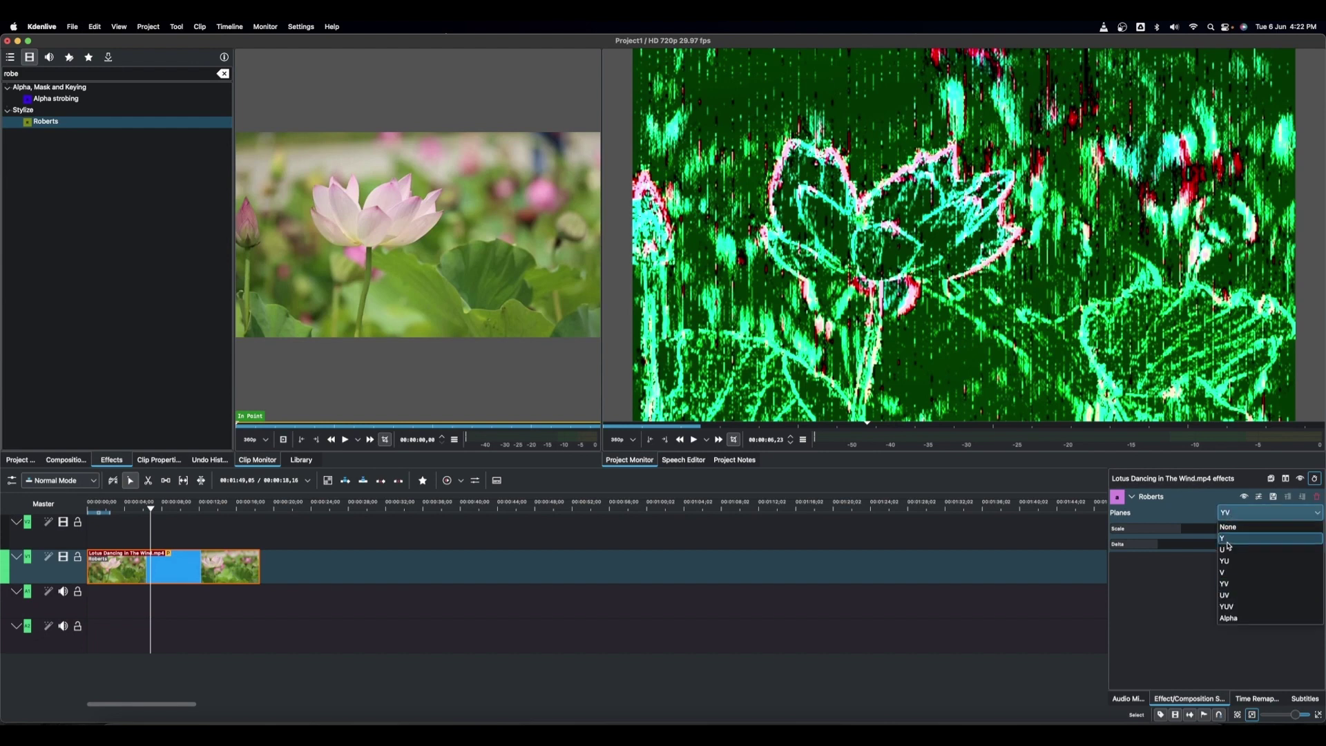
# Step: Cycle Roberts through the Y, U, V and YU planes, ending on V
pyautogui.click(1226, 539)
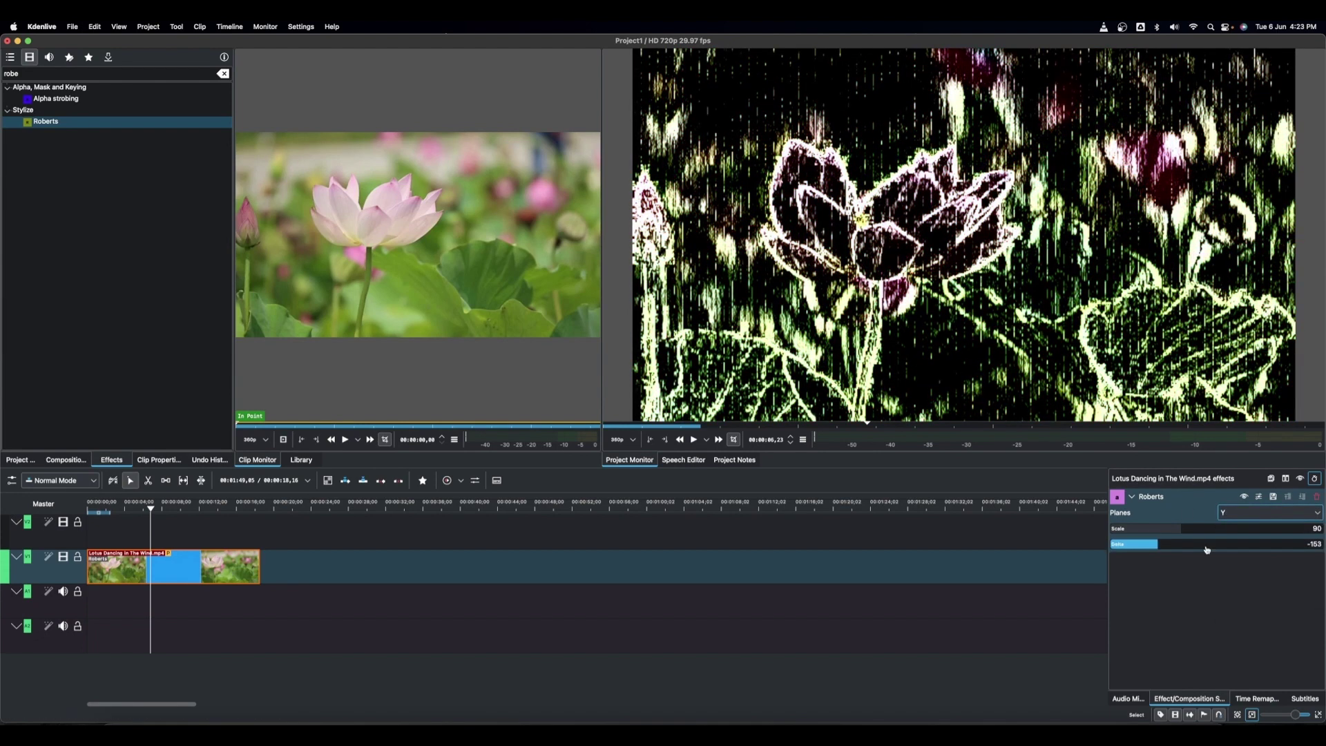
pyautogui.click(1231, 516)
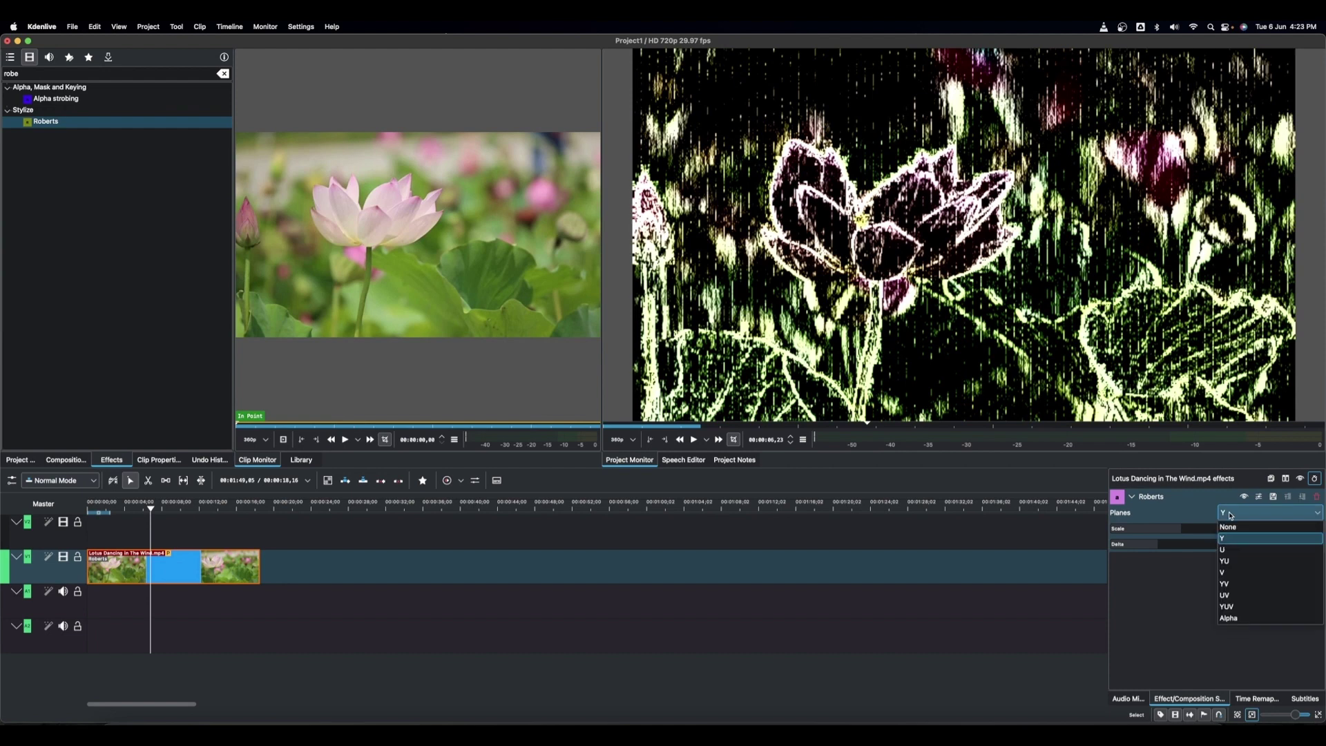
pyautogui.click(1229, 552)
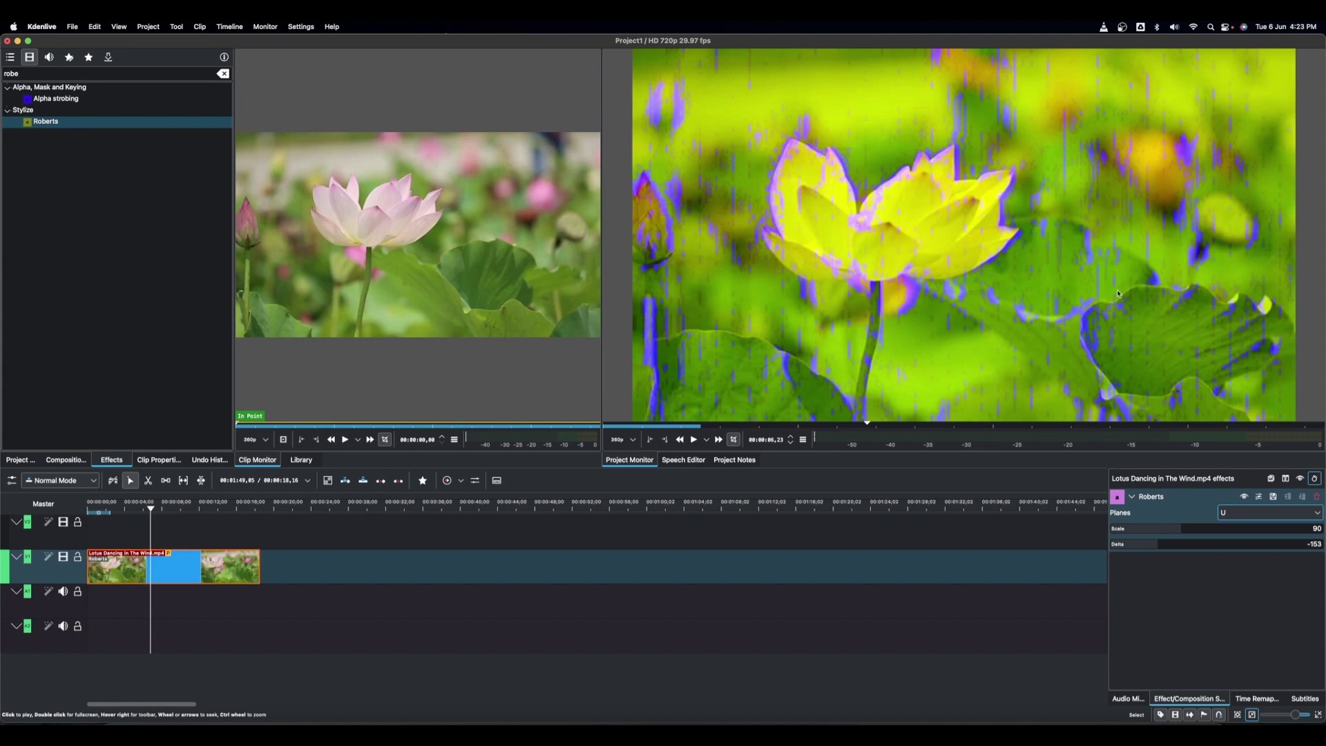
pyautogui.click(1239, 519)
pyautogui.click(1225, 571)
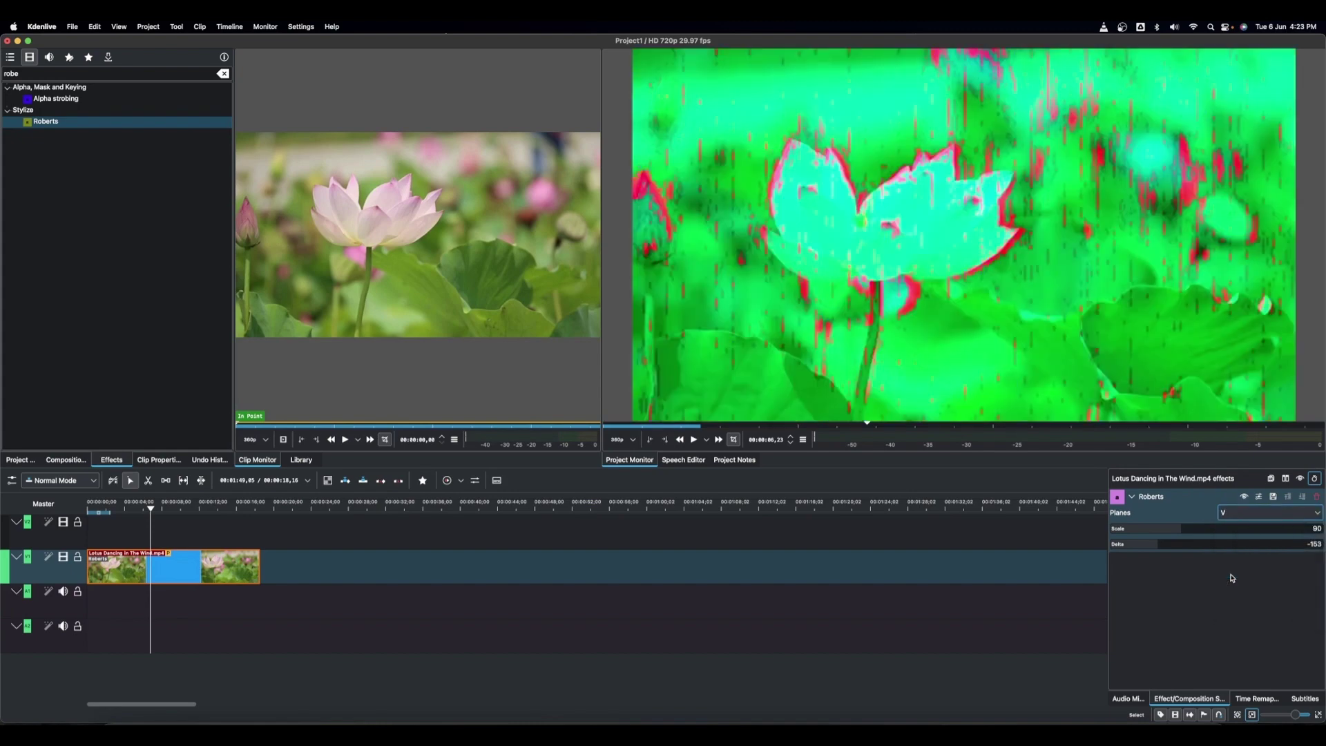
pyautogui.click(1236, 512)
pyautogui.click(1225, 561)
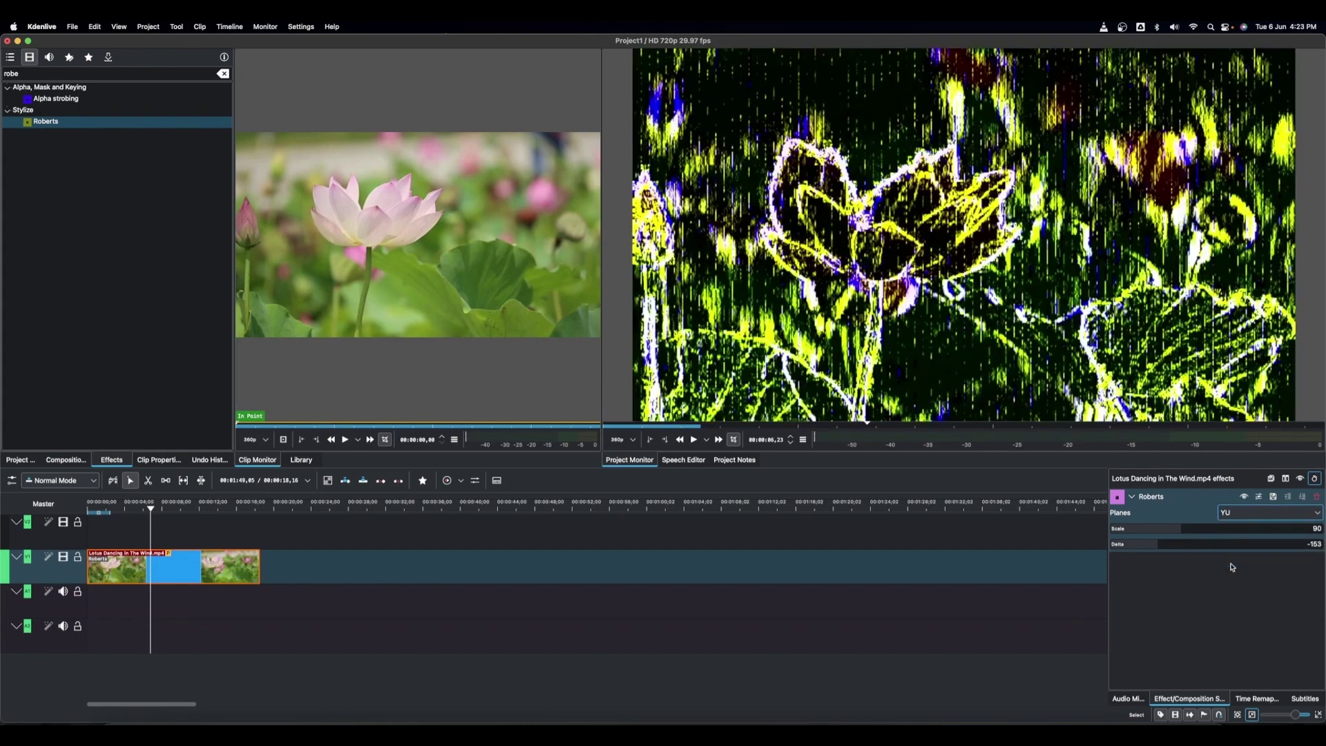
pyautogui.click(1236, 520)
pyautogui.click(1235, 570)
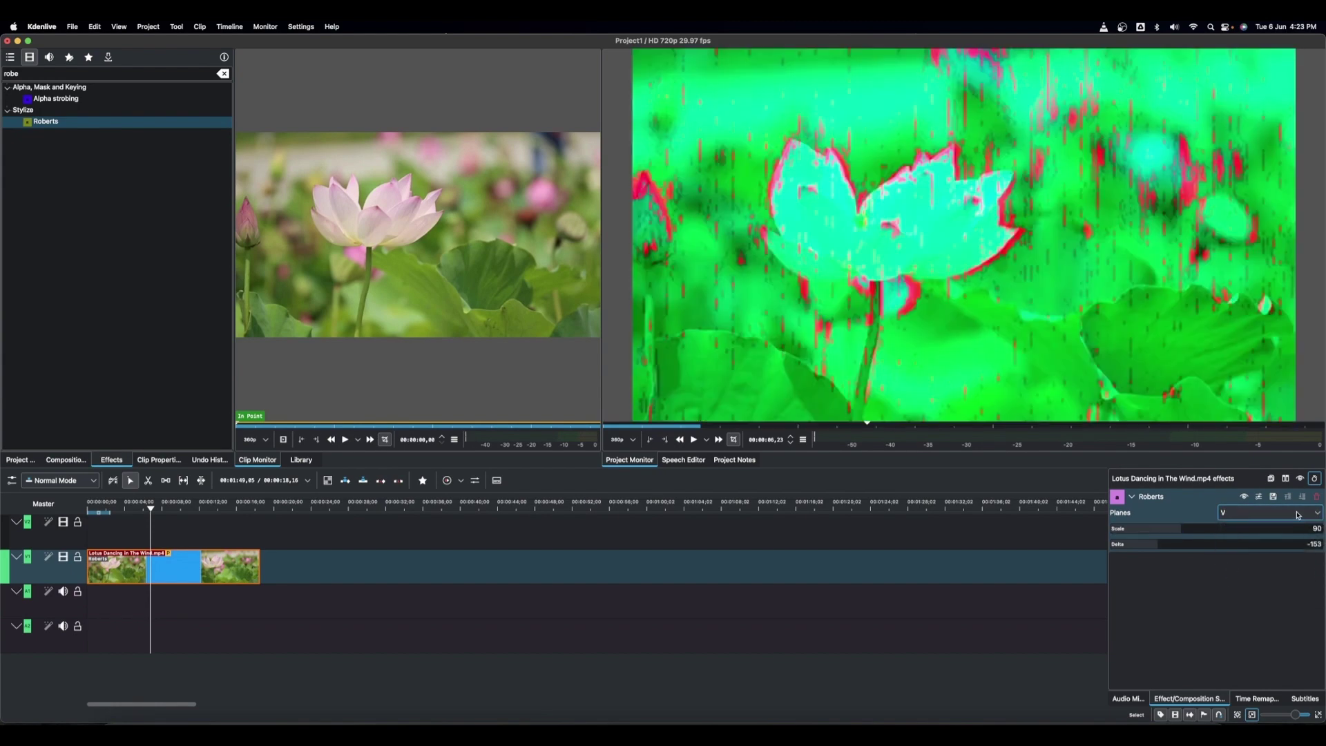
# Step: Lower the Roberts Scale from 90 to 30, try other values, then delete the Roberts effect
pyautogui.moveTo(1157, 538)
pyautogui.mouseDown()
pyautogui.moveTo(1136, 538)
pyautogui.moveTo(1236, 545)
pyautogui.mouseUp()
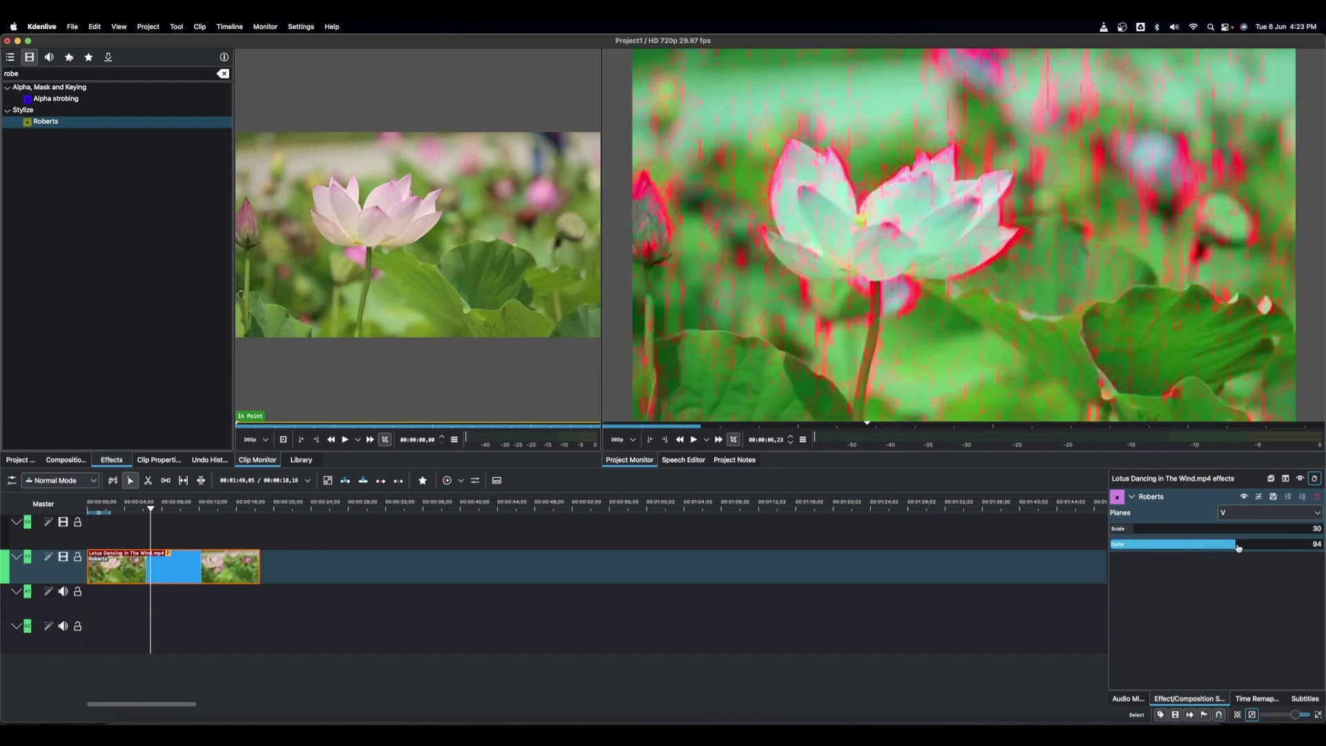
pyautogui.moveTo(1156, 535); pyautogui.dragTo(1091, 528)
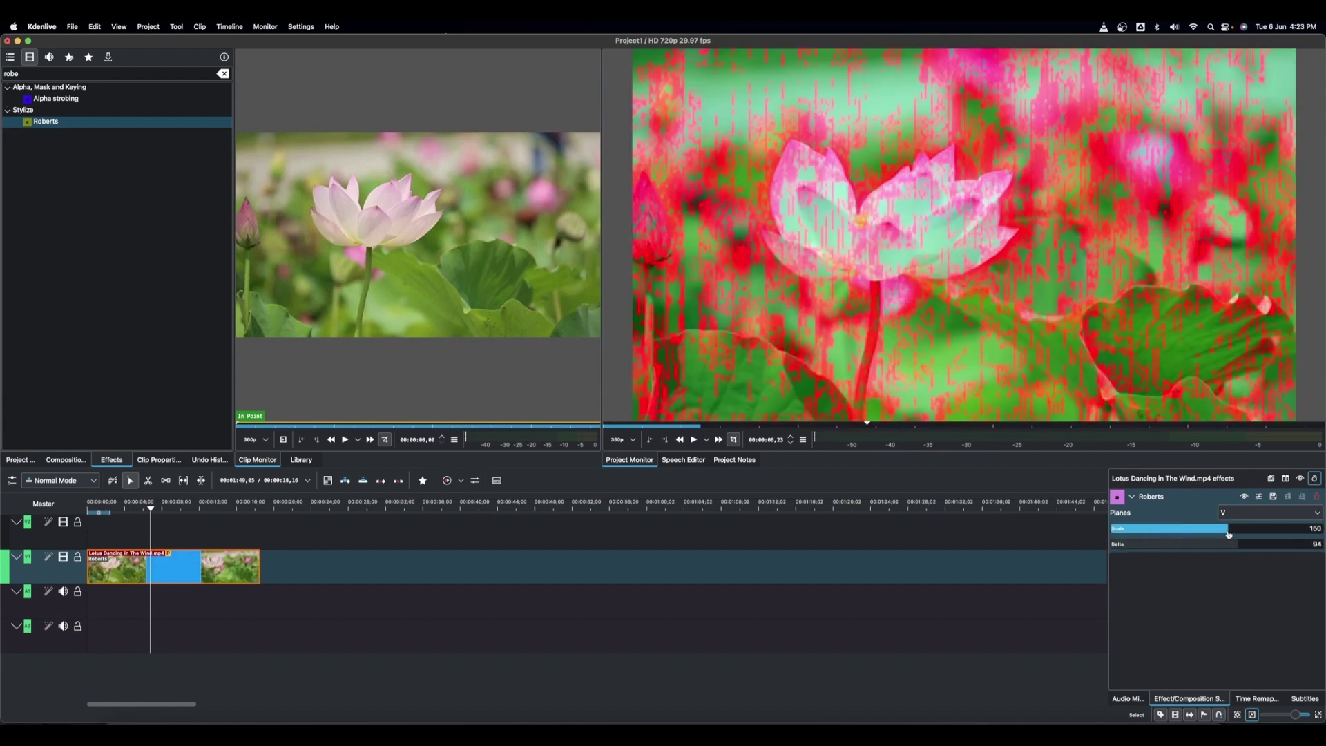
pyautogui.click(1174, 528)
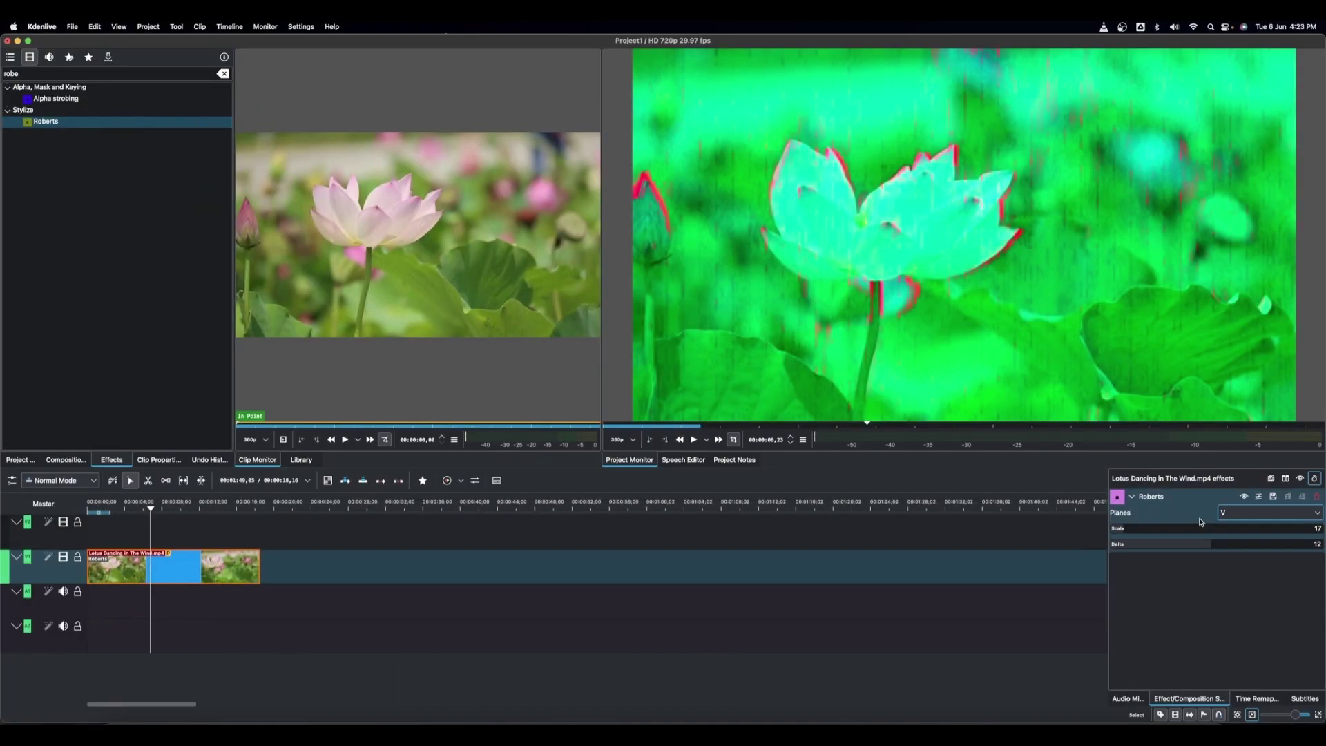
pyautogui.click(1319, 498)
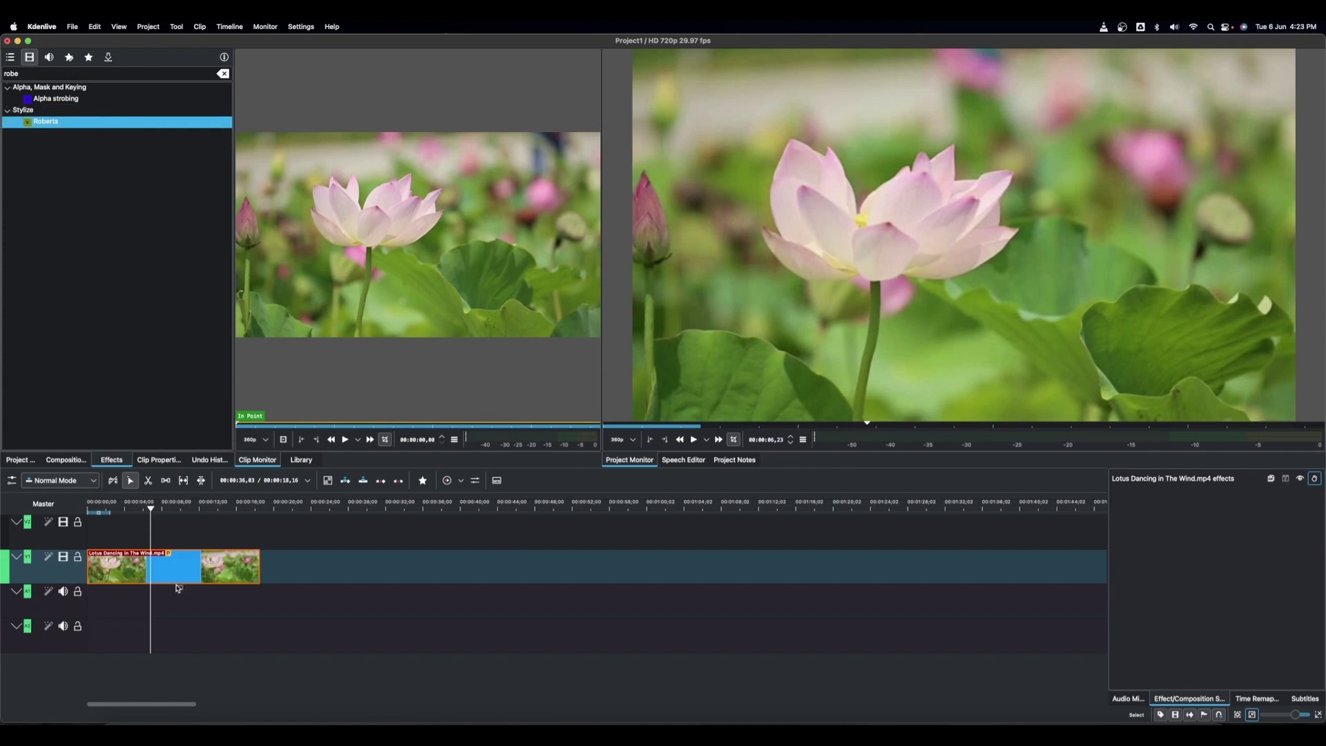
# Step: Reapply Roberts to the lotus clip with a slightly higher Scale and Delta well below zero
pyautogui.moveTo(178, 588); pyautogui.dragTo(186, 566)
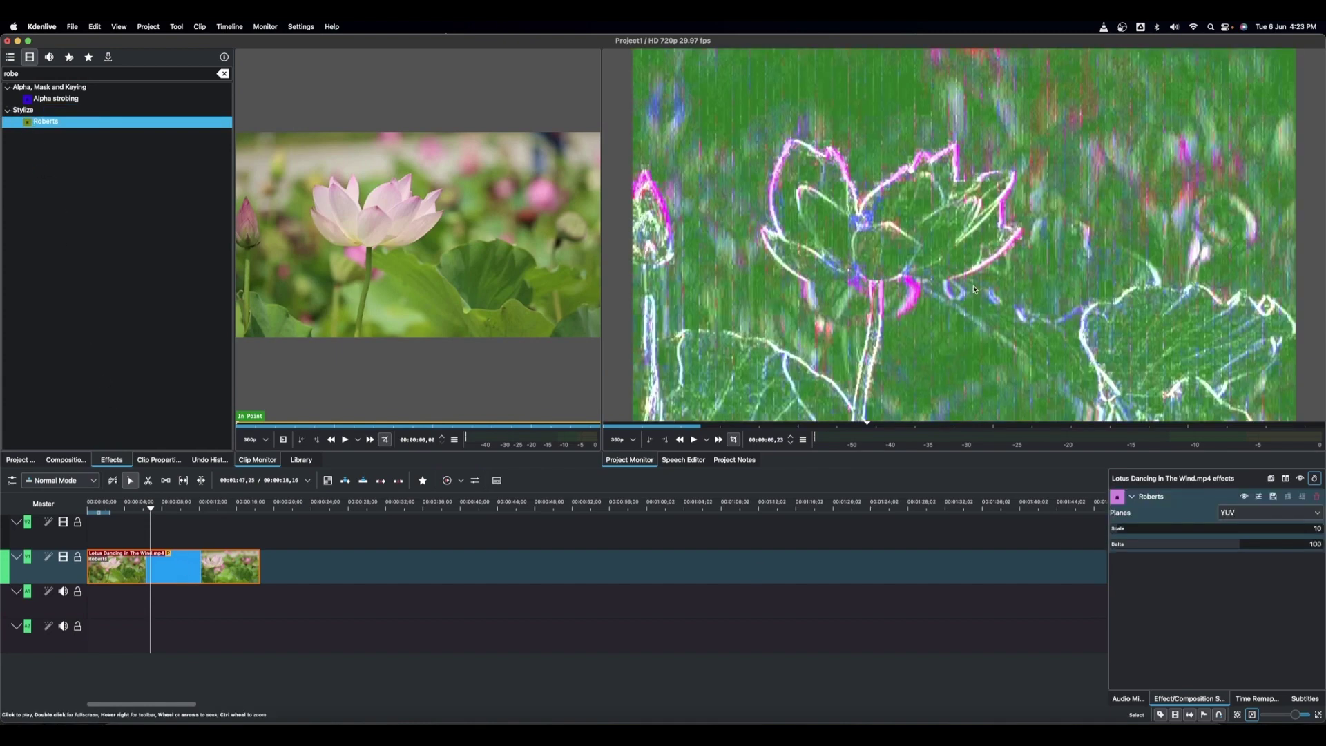
pyautogui.click(1118, 530)
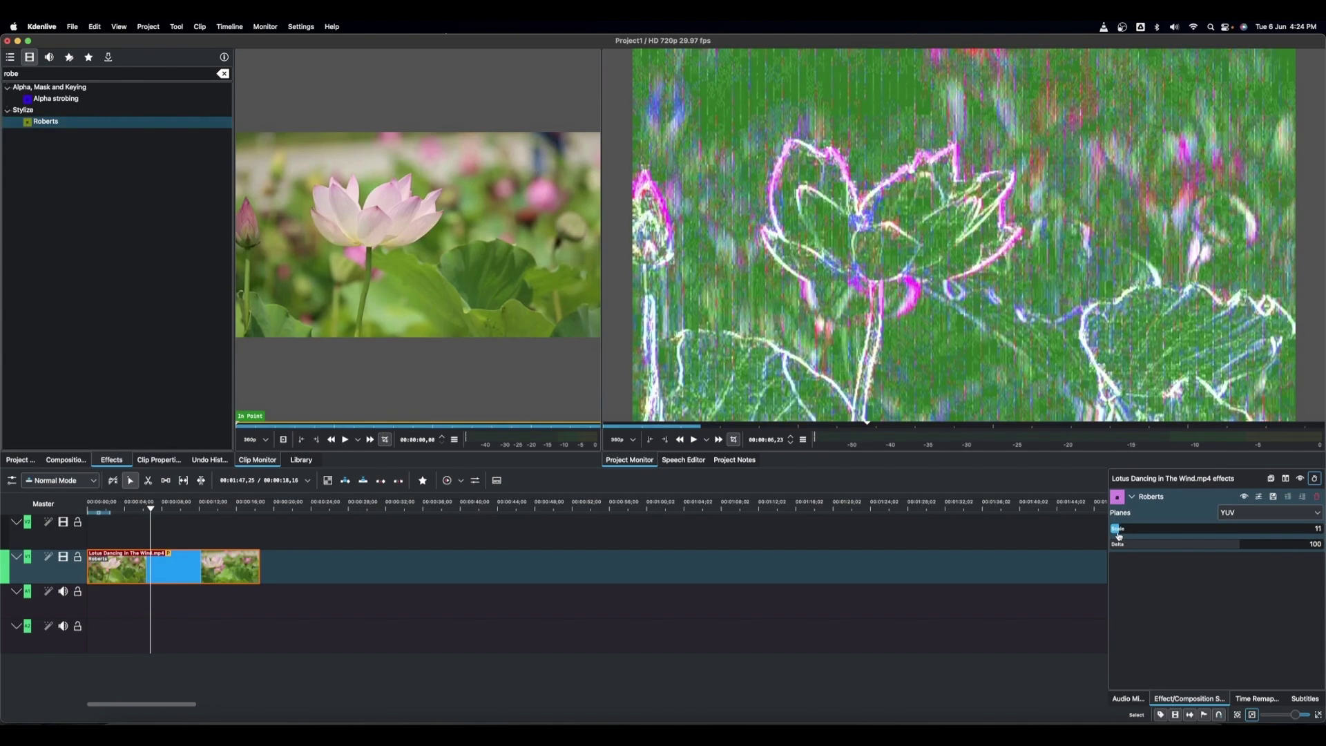
pyautogui.moveTo(1130, 545); pyautogui.dragTo(1193, 546)
# Step: Restrict Roberts to the Y plane and preview playback from an earlier point
pyautogui.click(1216, 514)
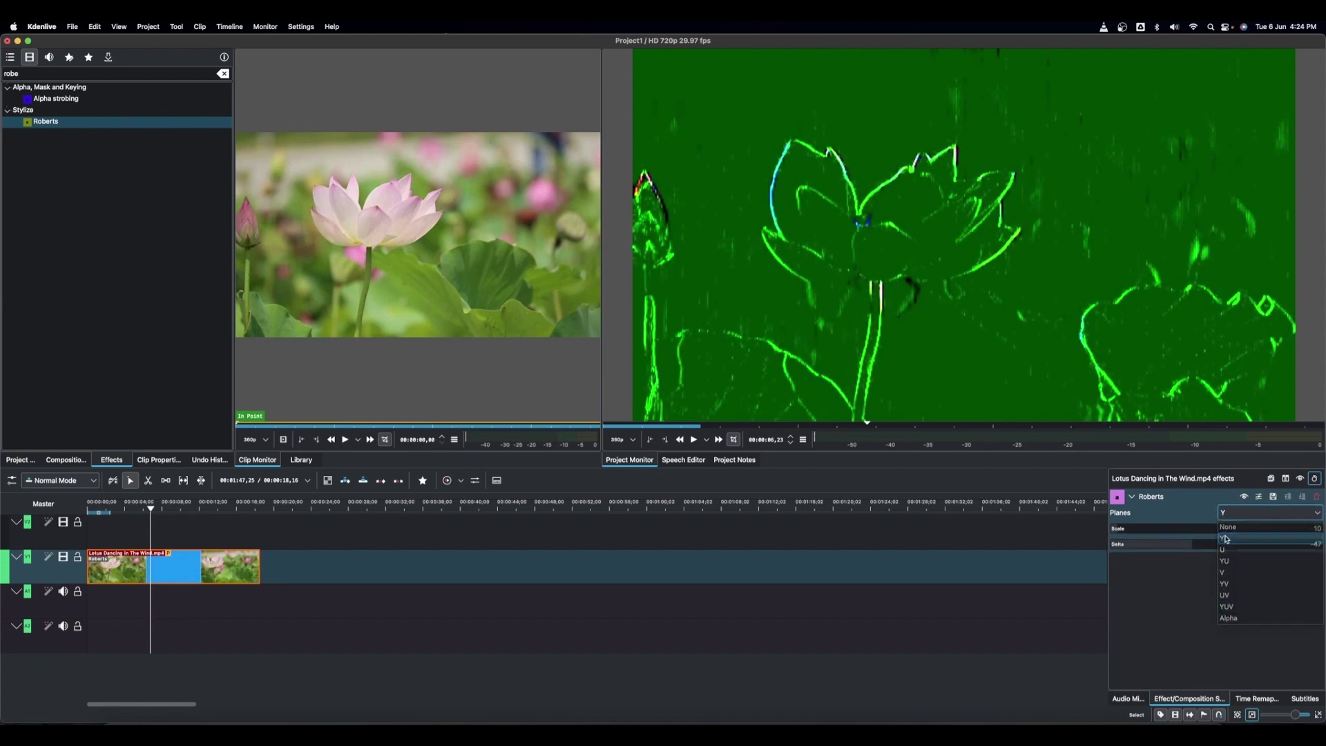
pyautogui.click(1226, 539)
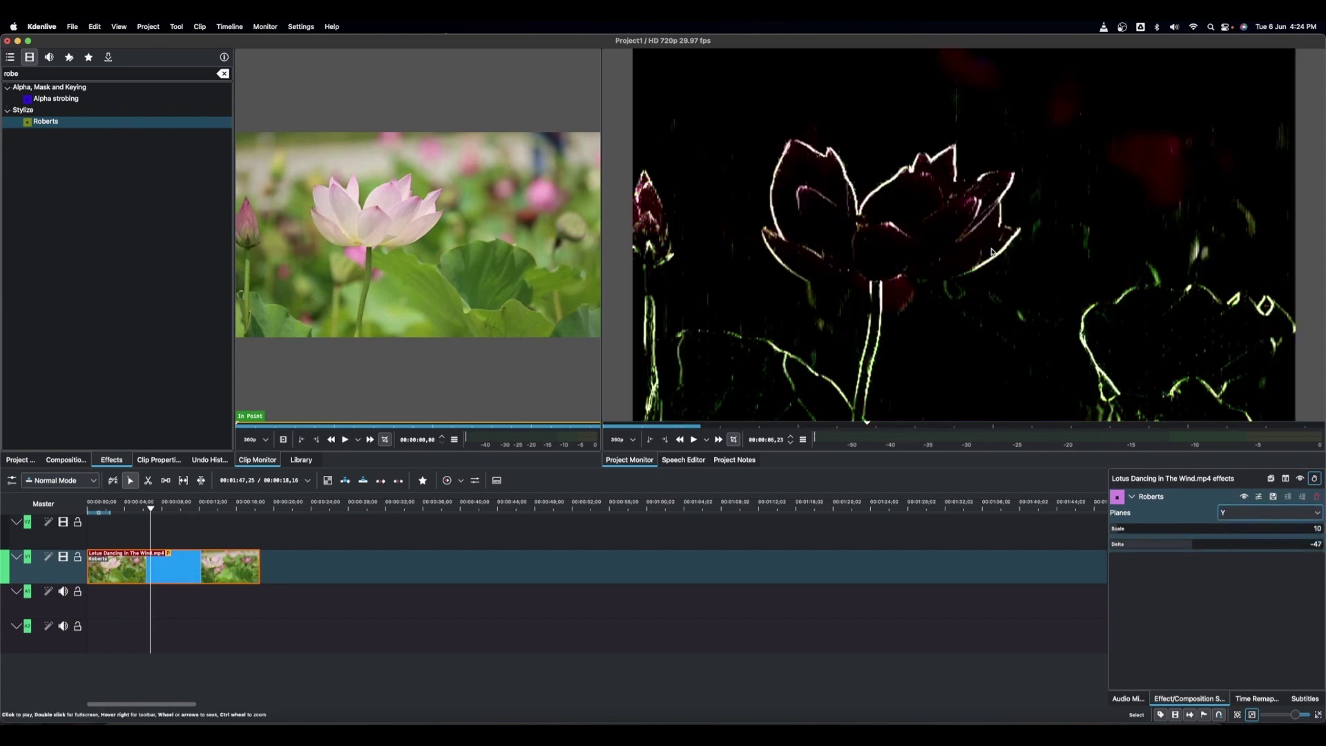
pyautogui.click(127, 514)
pyautogui.press('space')
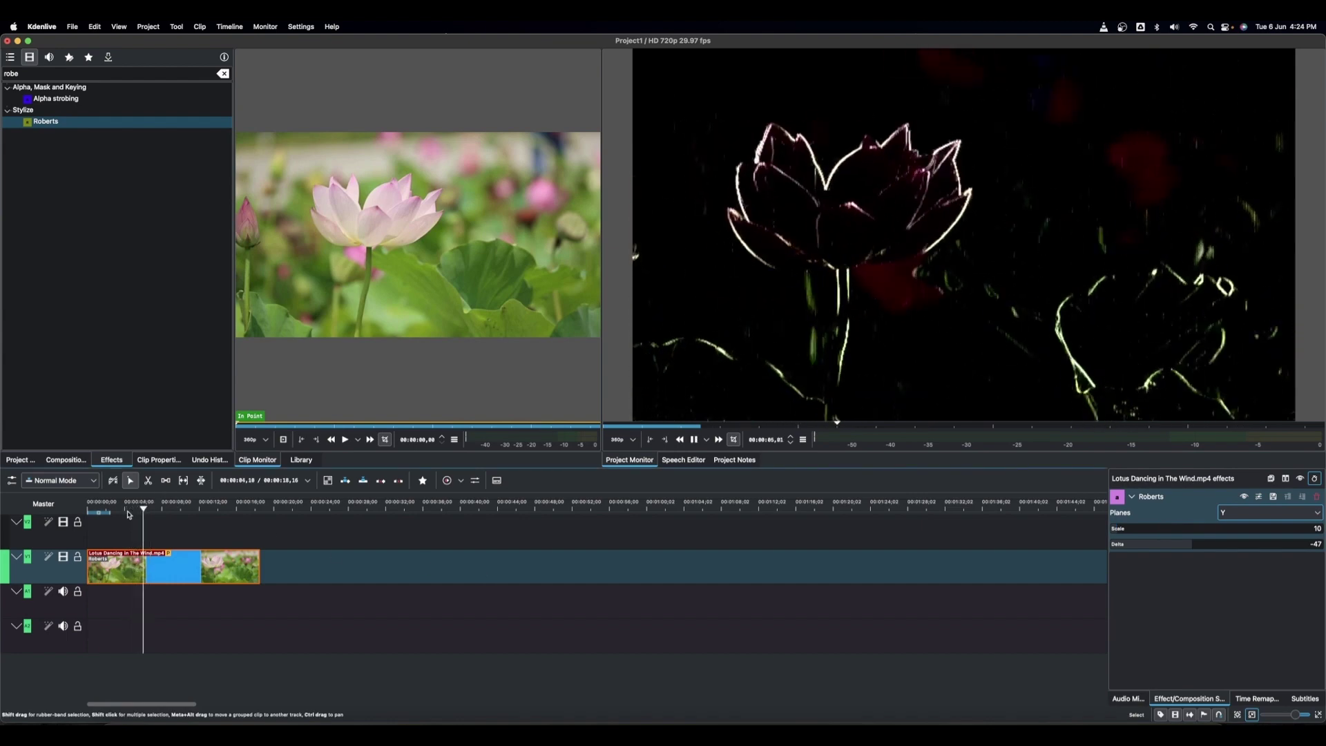
pyautogui.press('space')
pyautogui.scroll(-1, 1236, 514)
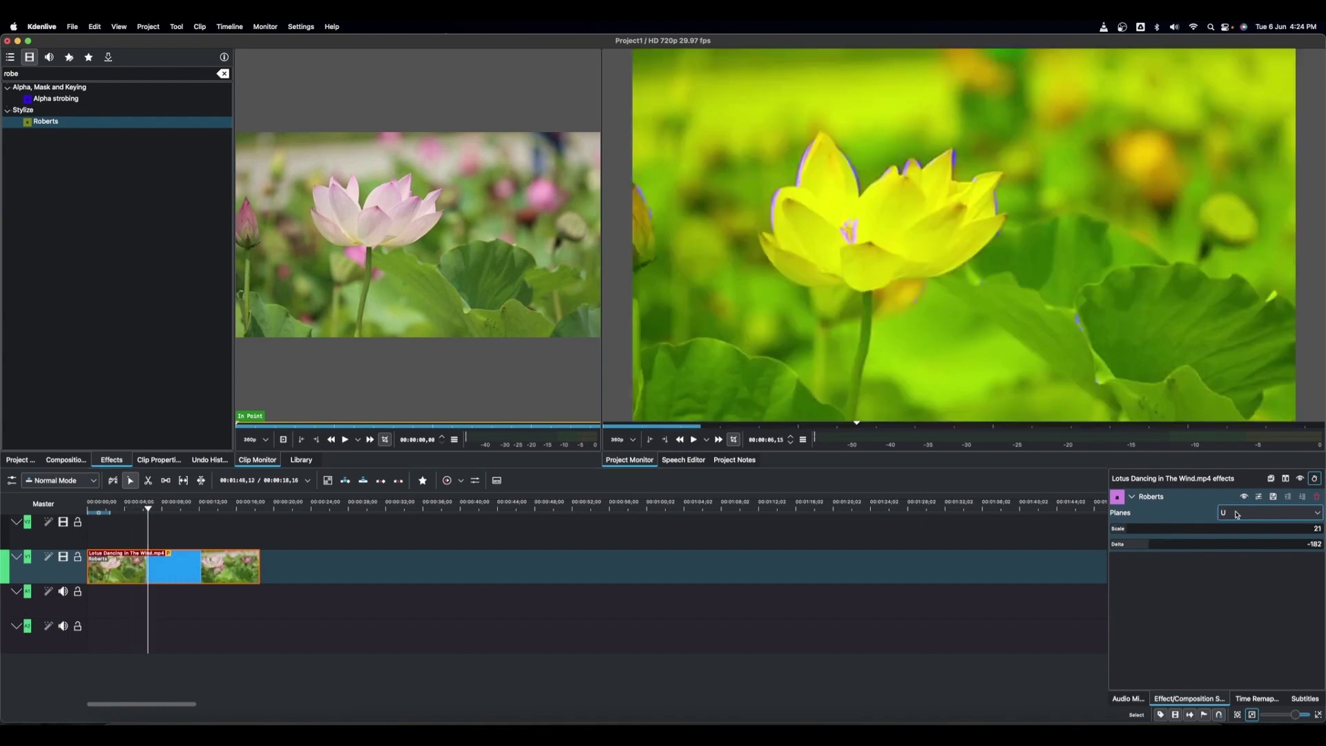
# Step: Preview Roberts on the YU and then YV planes, then delete the effect from the clip
pyautogui.click(1236, 514)
pyautogui.click(1233, 561)
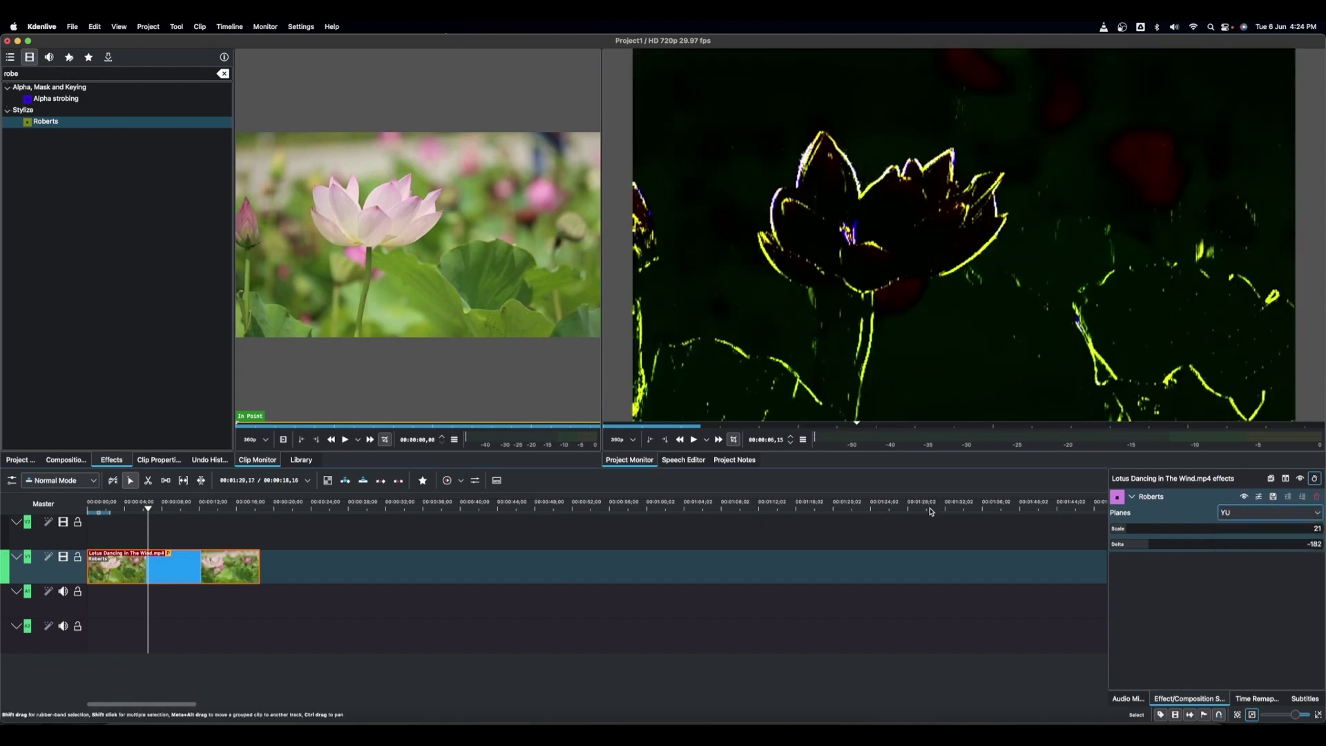
pyautogui.press('space')
pyautogui.press('space')
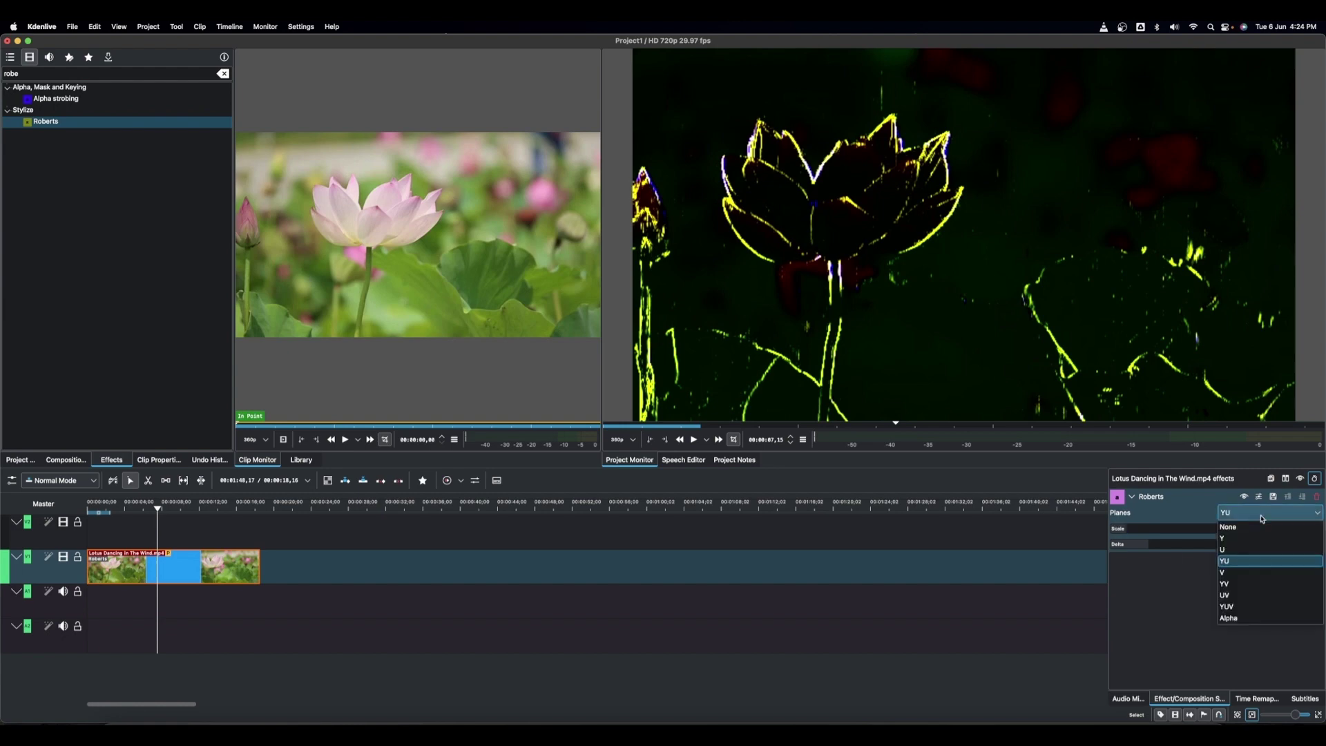
pyautogui.click(1228, 584)
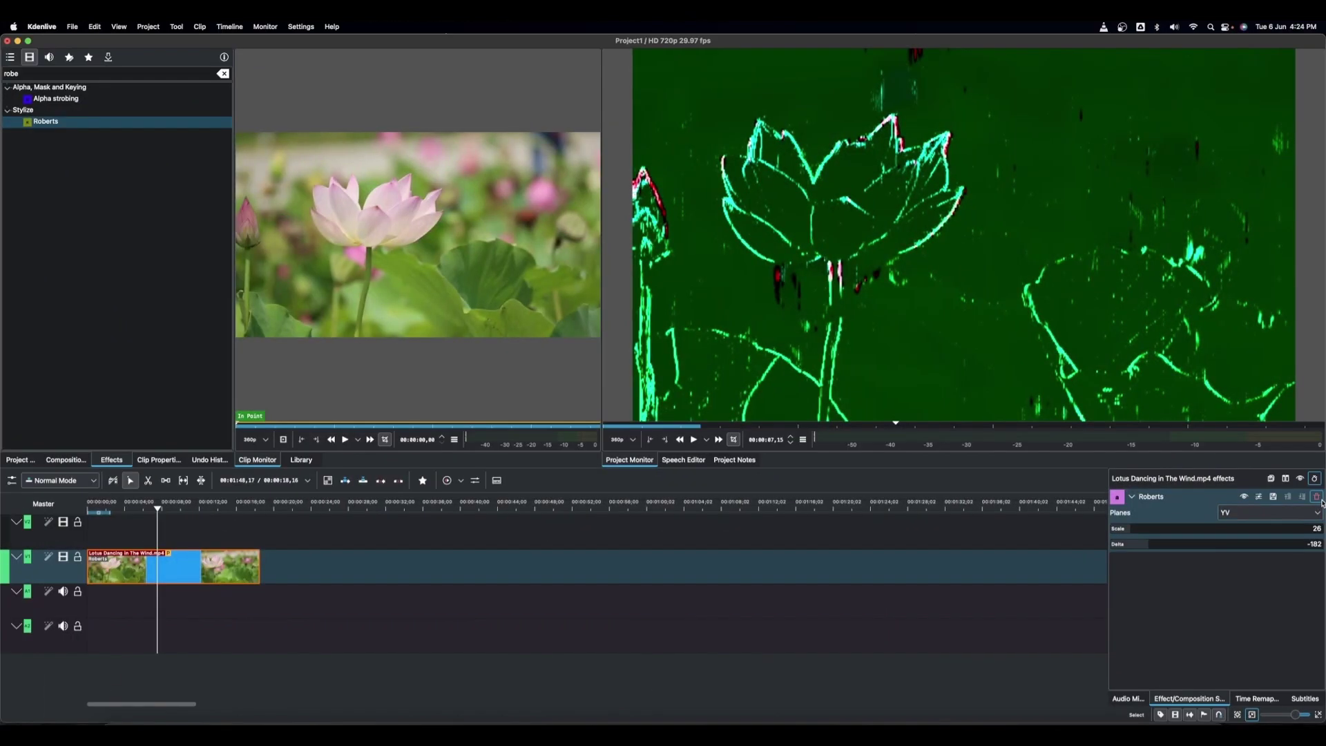
pyautogui.click(1317, 496)
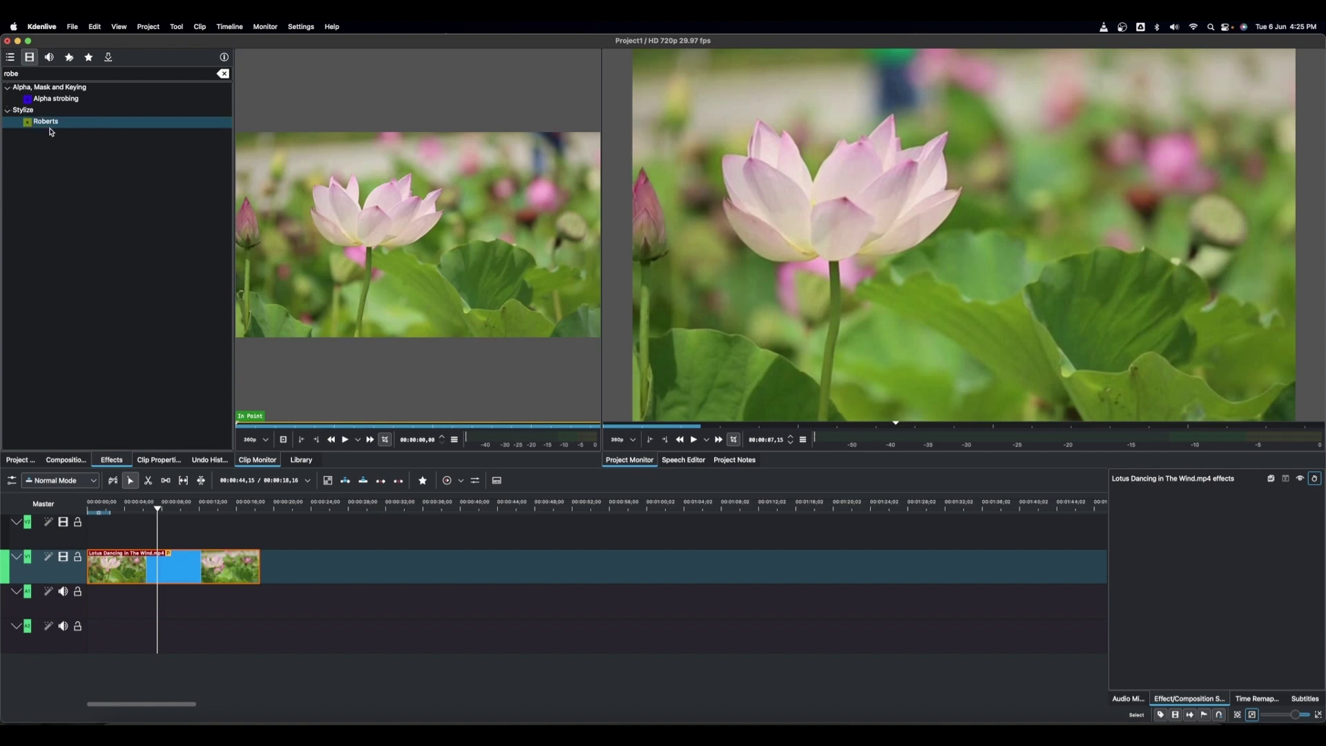
# Step: Apply the saved YUV custom effect (Roberts plus Sobel) from the Effects list to the lotus clip
pyautogui.click(69, 56)
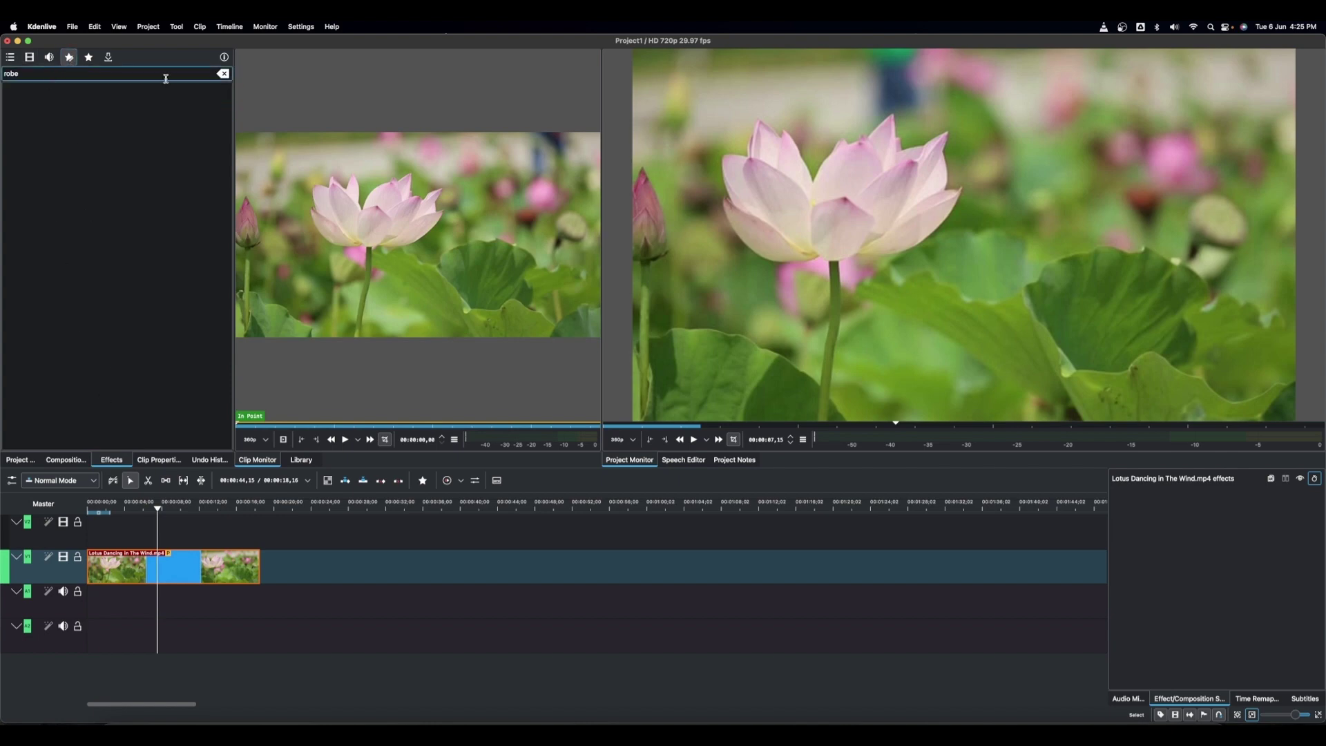
pyautogui.click(223, 73)
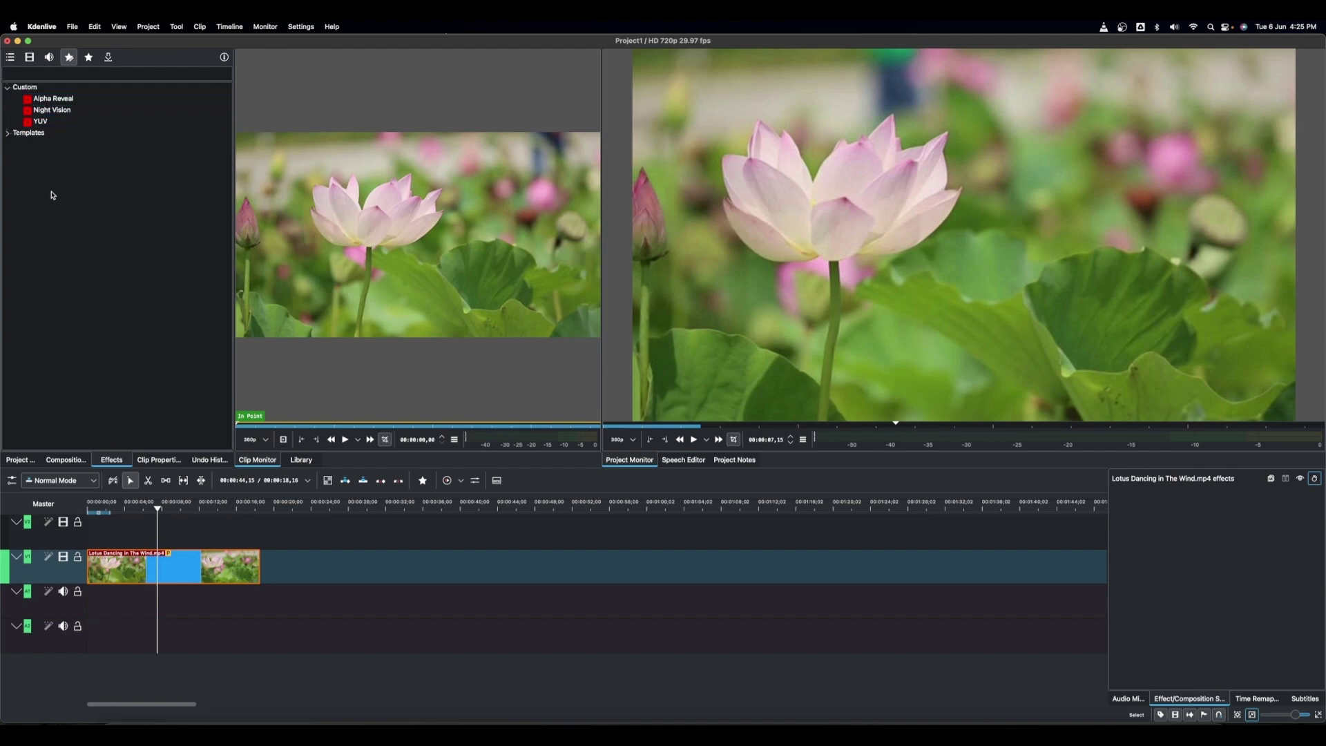
pyautogui.click(46, 134)
pyautogui.click(42, 125)
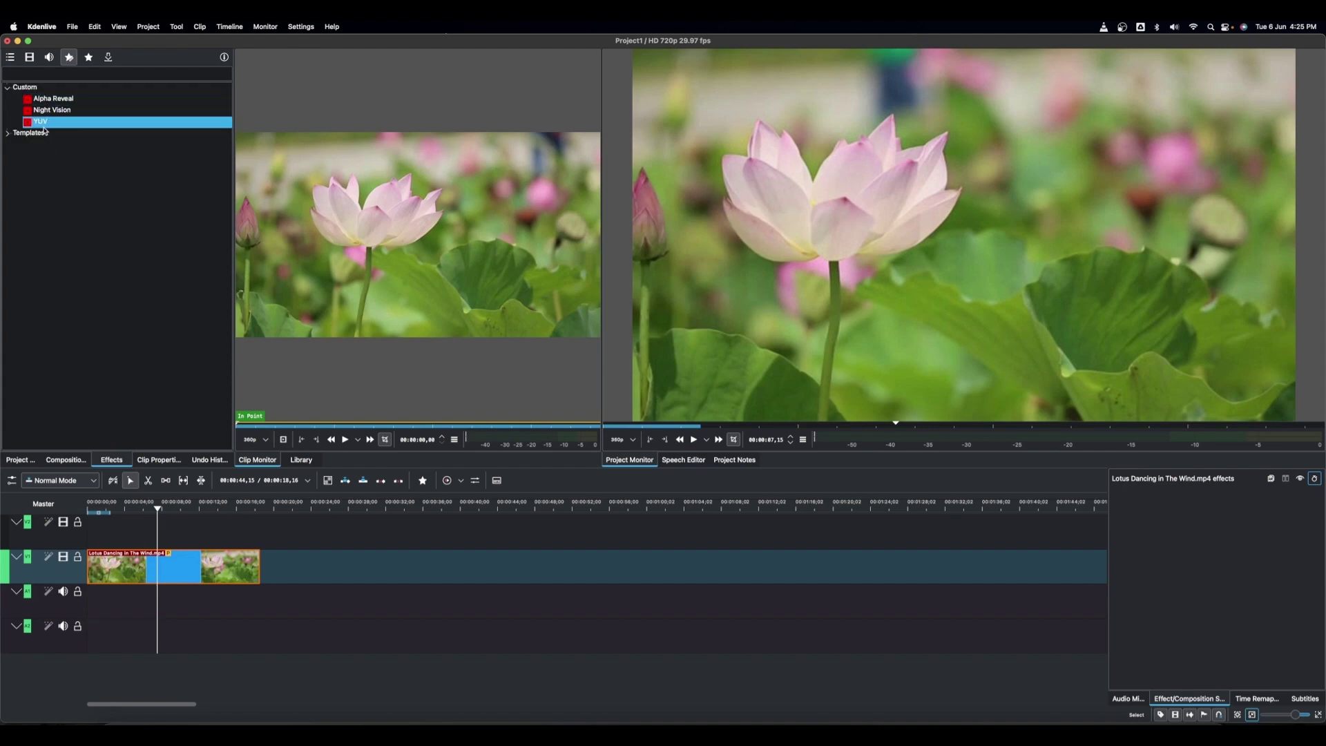
pyautogui.moveTo(43, 128); pyautogui.dragTo(147, 574)
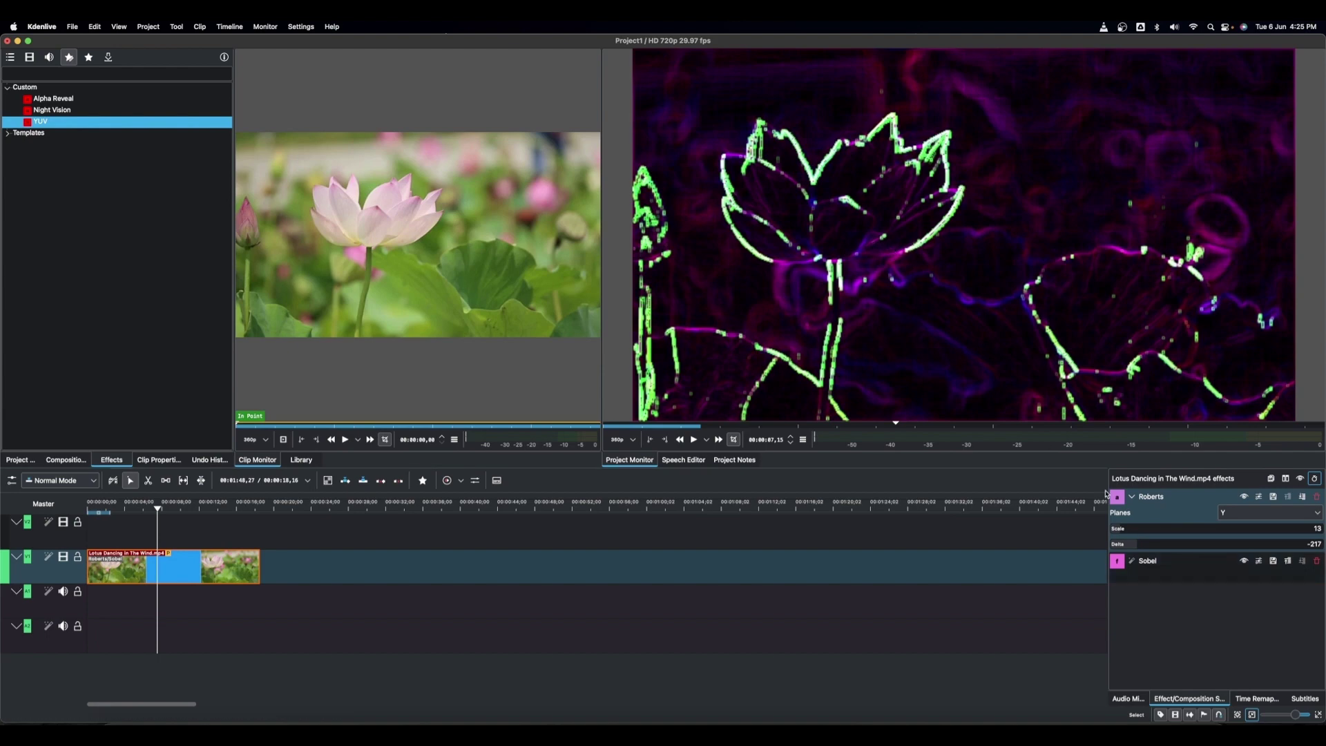
# Step: Cycle the Roberts layer's Planes through U, YU and V, ending on YV
pyautogui.click(1274, 513)
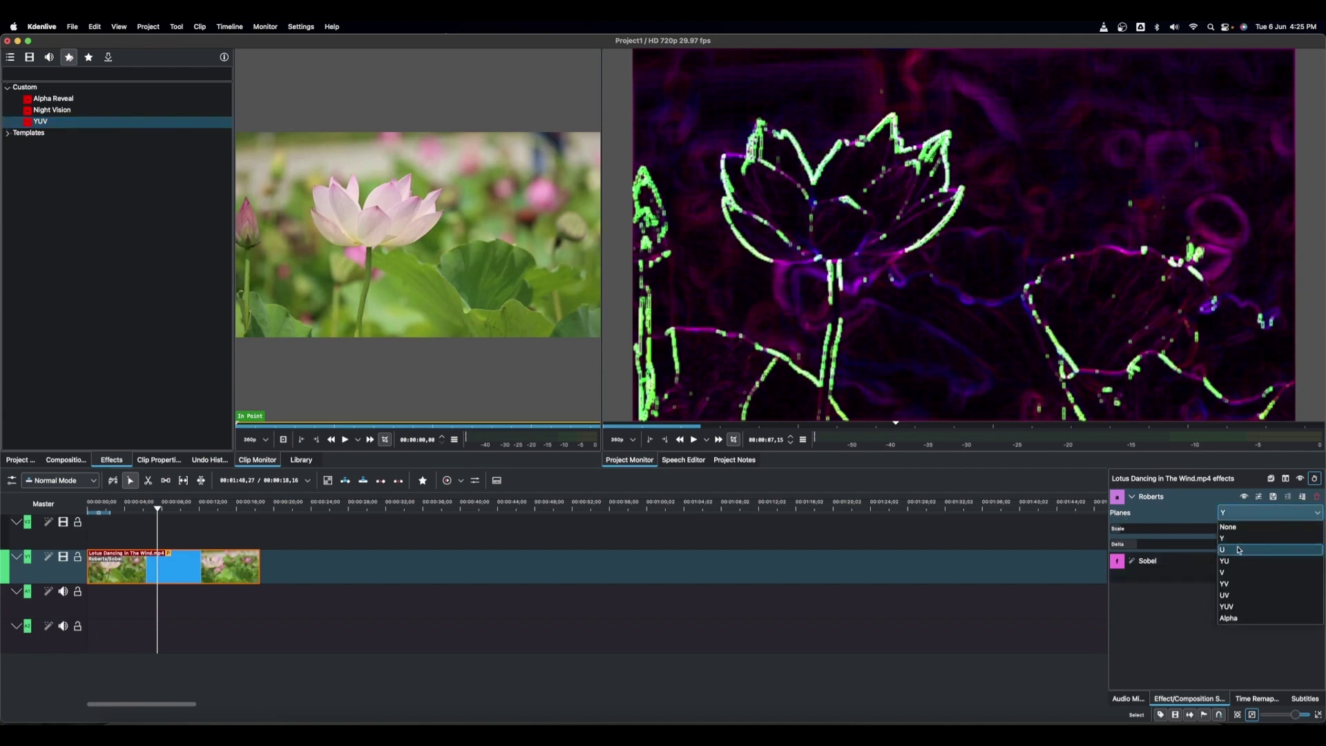
pyautogui.click(1239, 549)
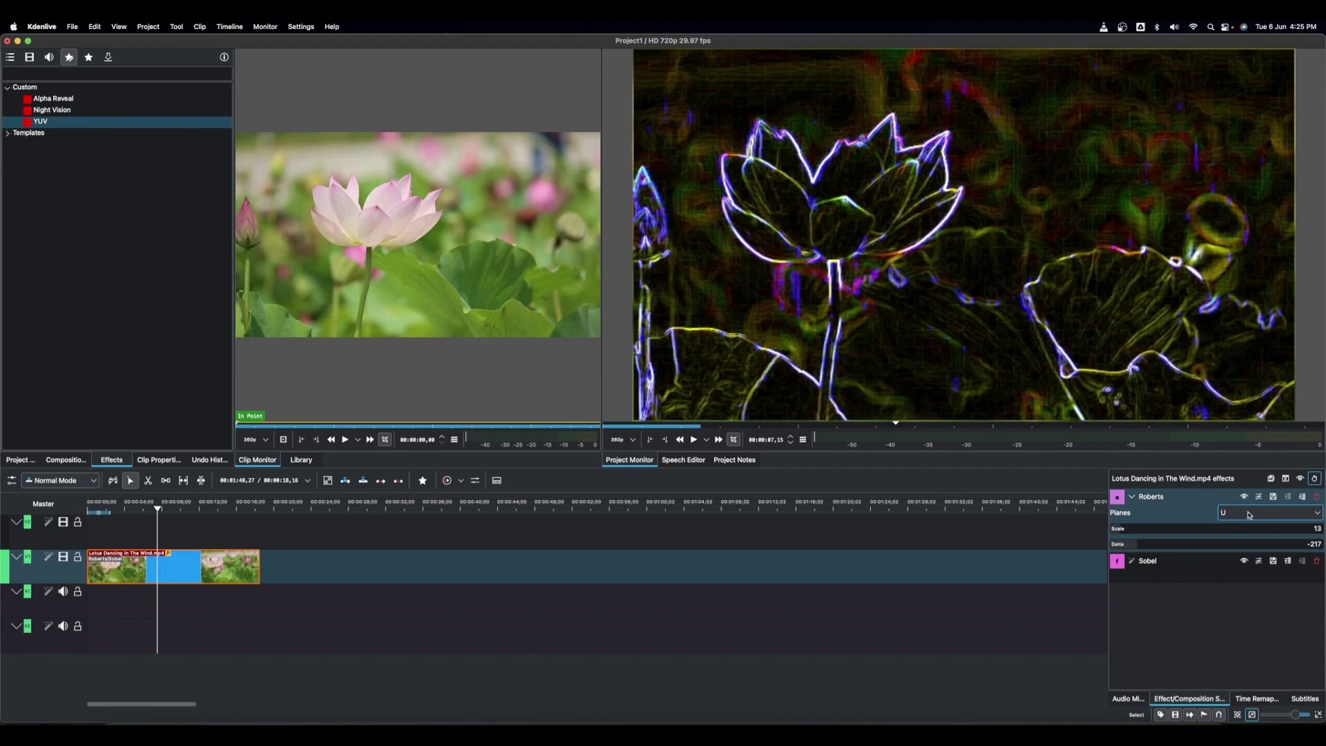
pyautogui.click(1236, 512)
pyautogui.click(1232, 563)
pyautogui.click(1250, 513)
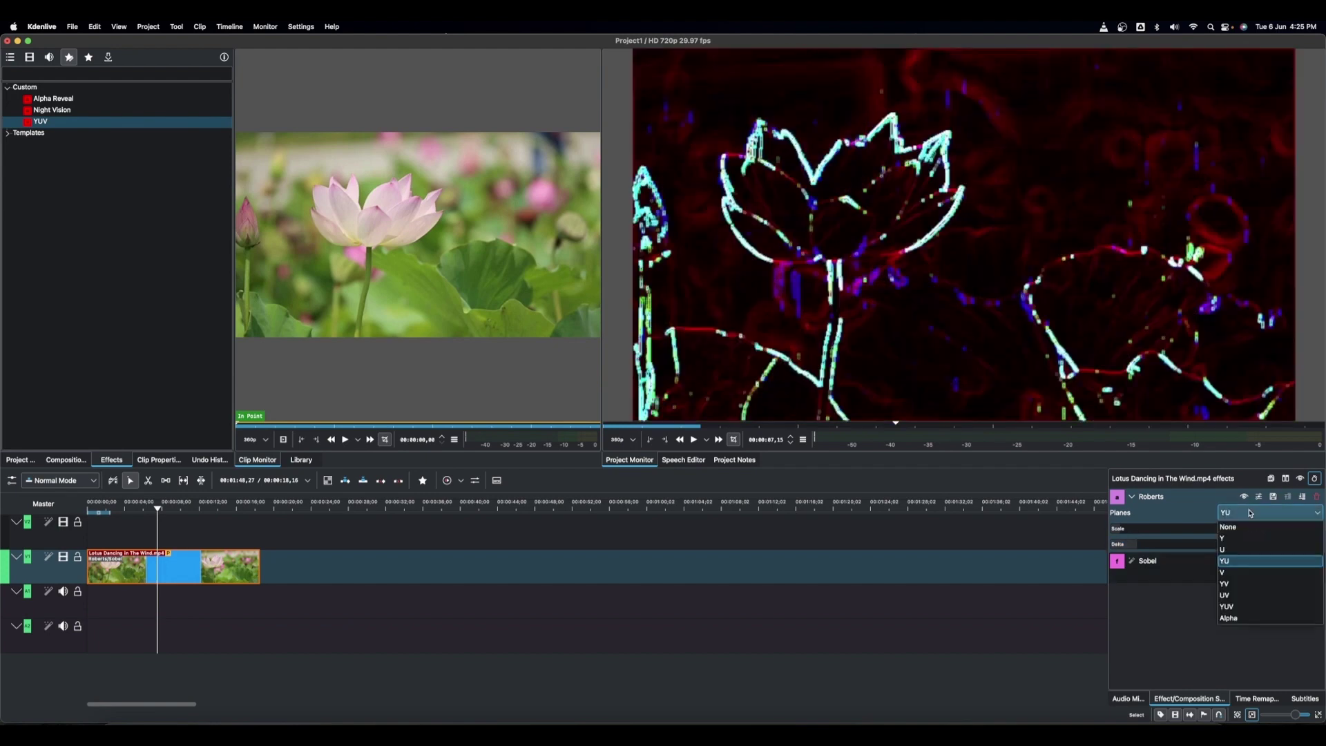
pyautogui.click(1226, 572)
pyautogui.click(1248, 513)
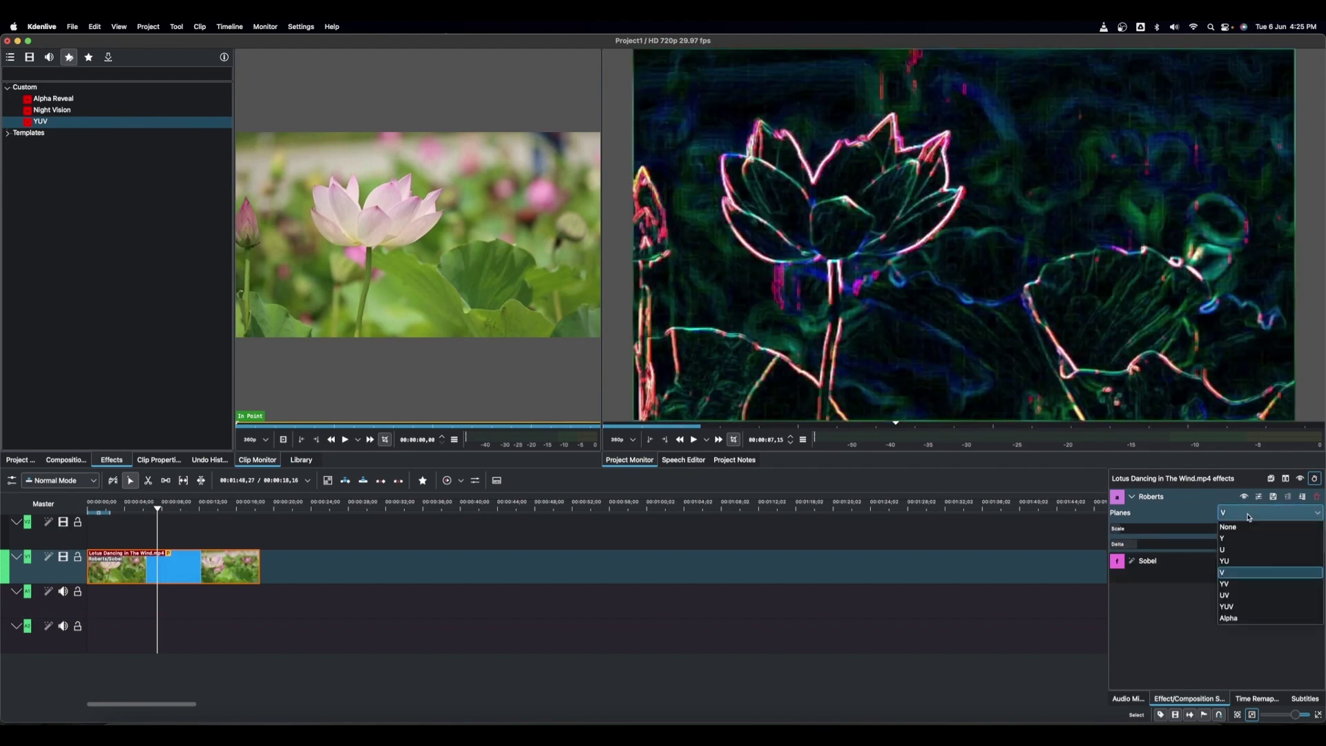
pyautogui.click(1226, 584)
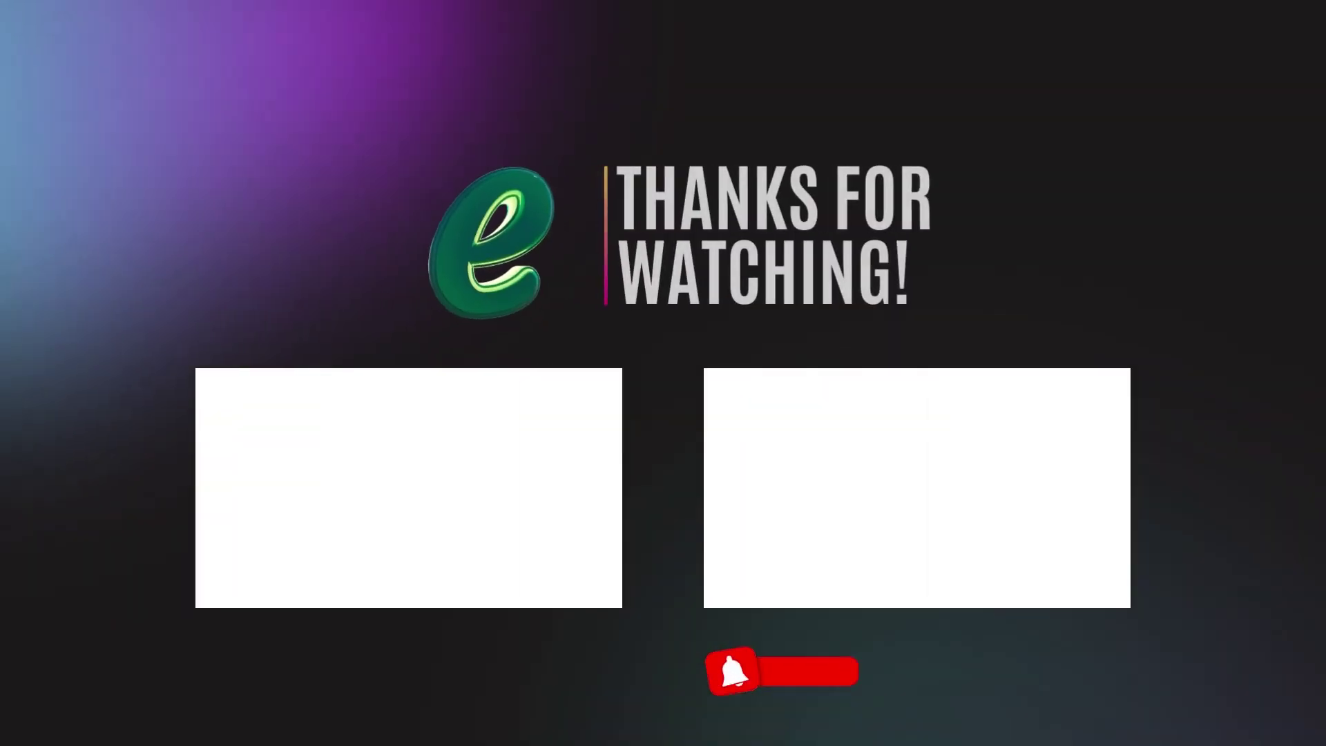